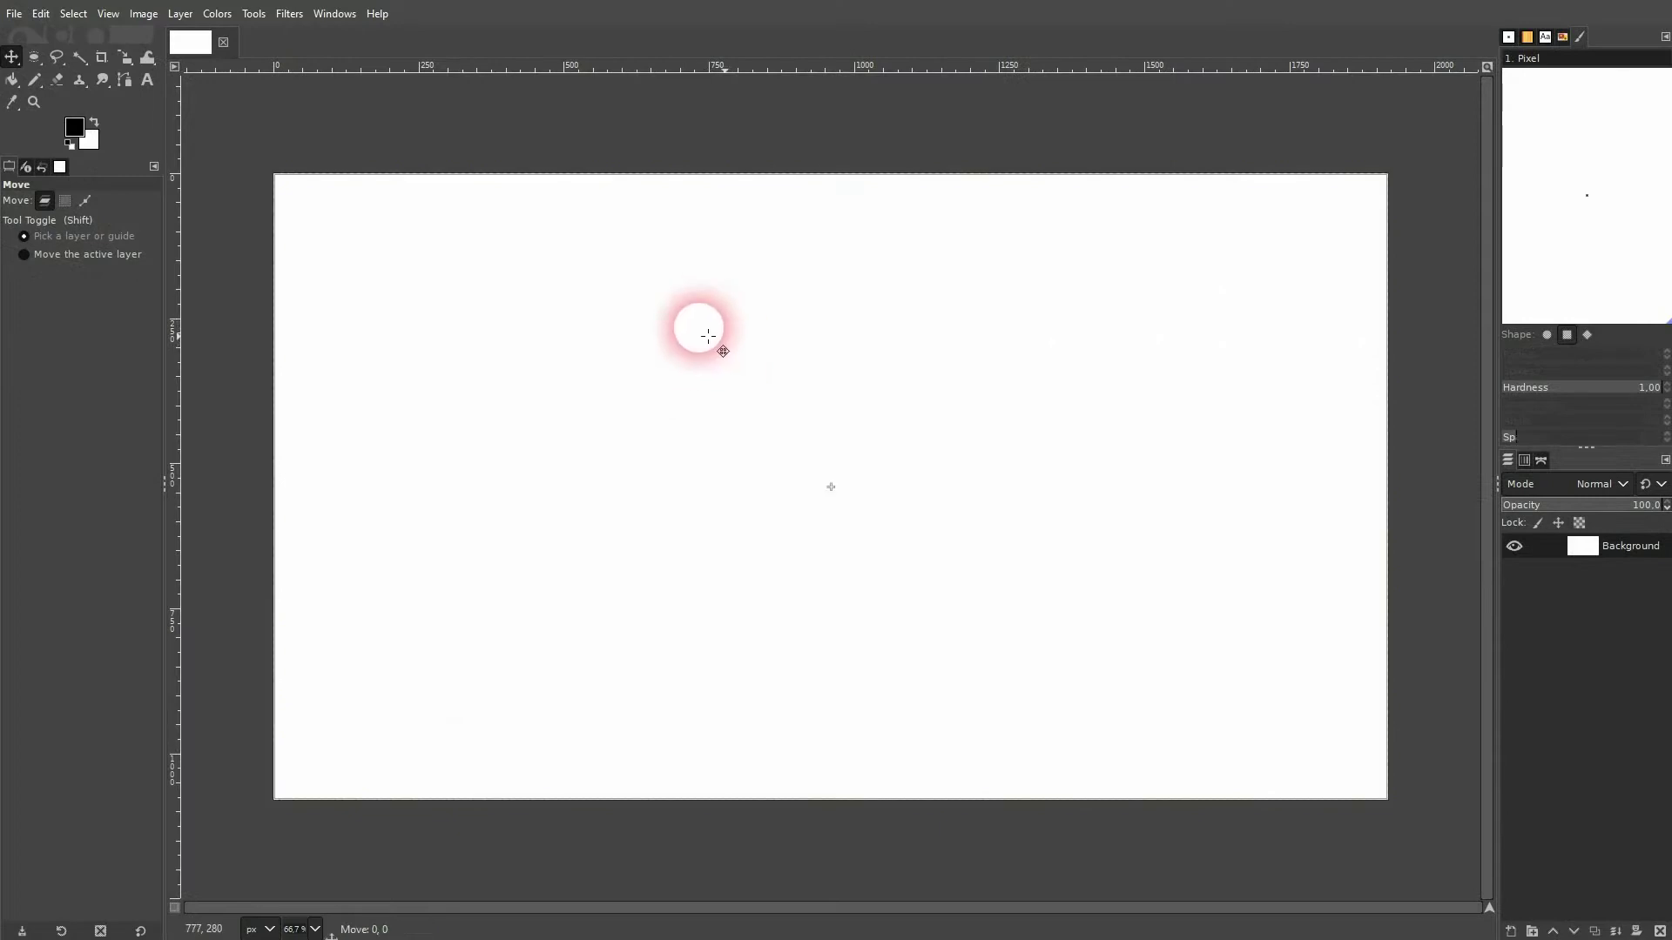
# Step: Render Line Nova with its default 100 lines over the white canvas
pyautogui.click(287, 17)
pyautogui.click(289, 14)
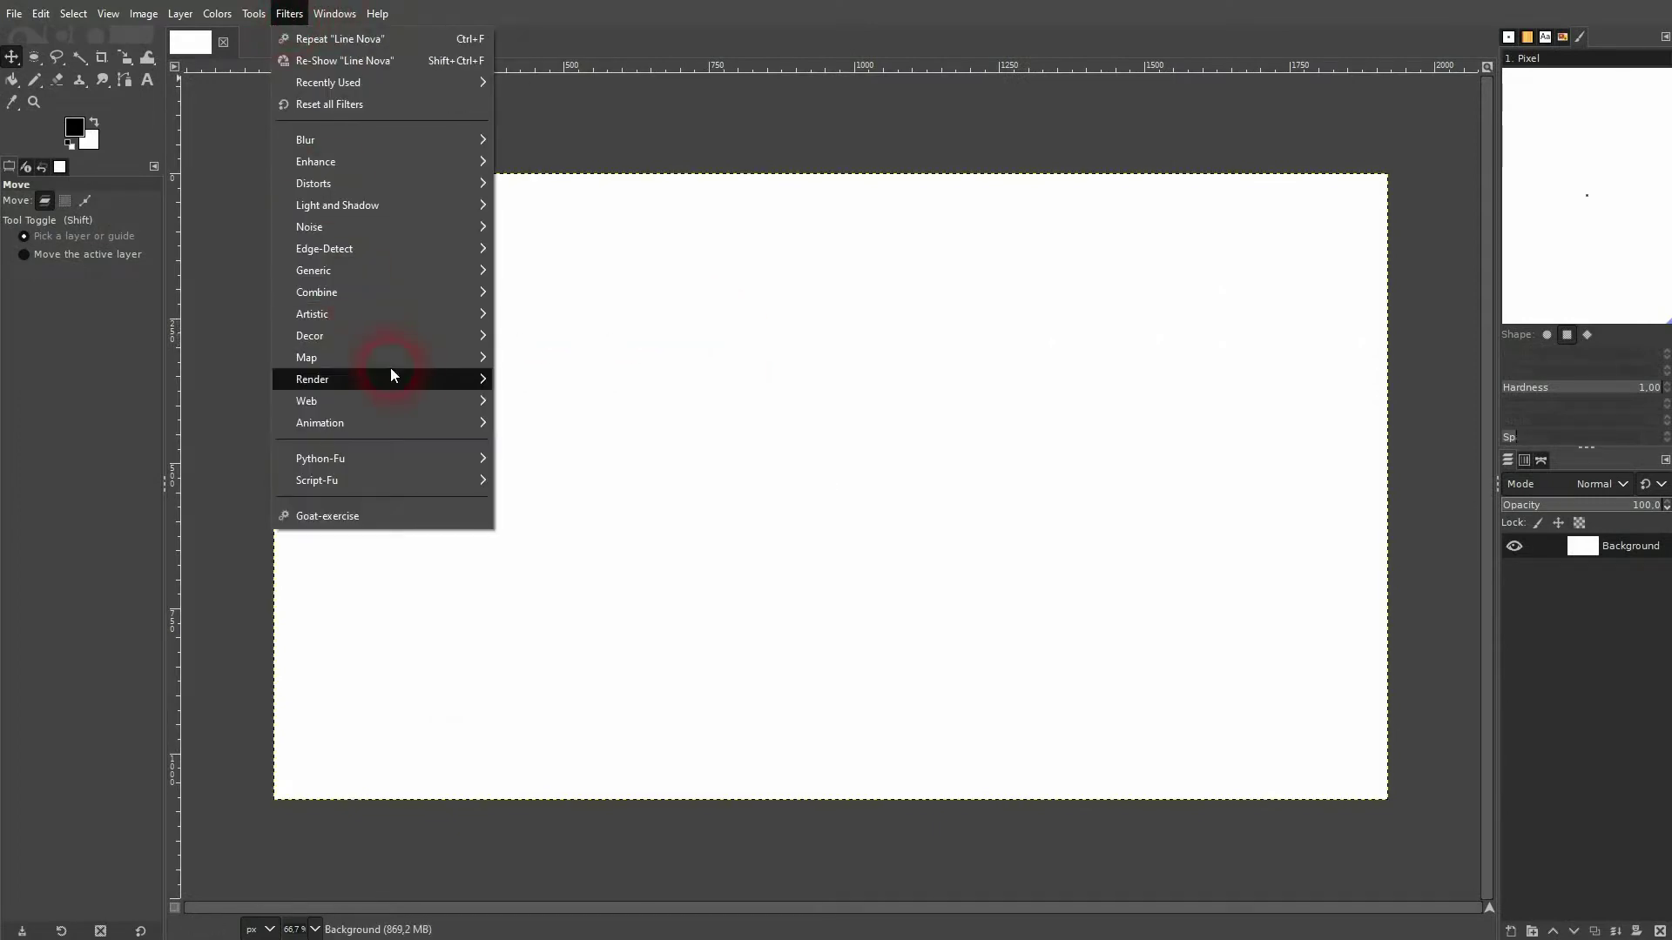
pyautogui.moveTo(402, 378)
pyautogui.click(585, 546)
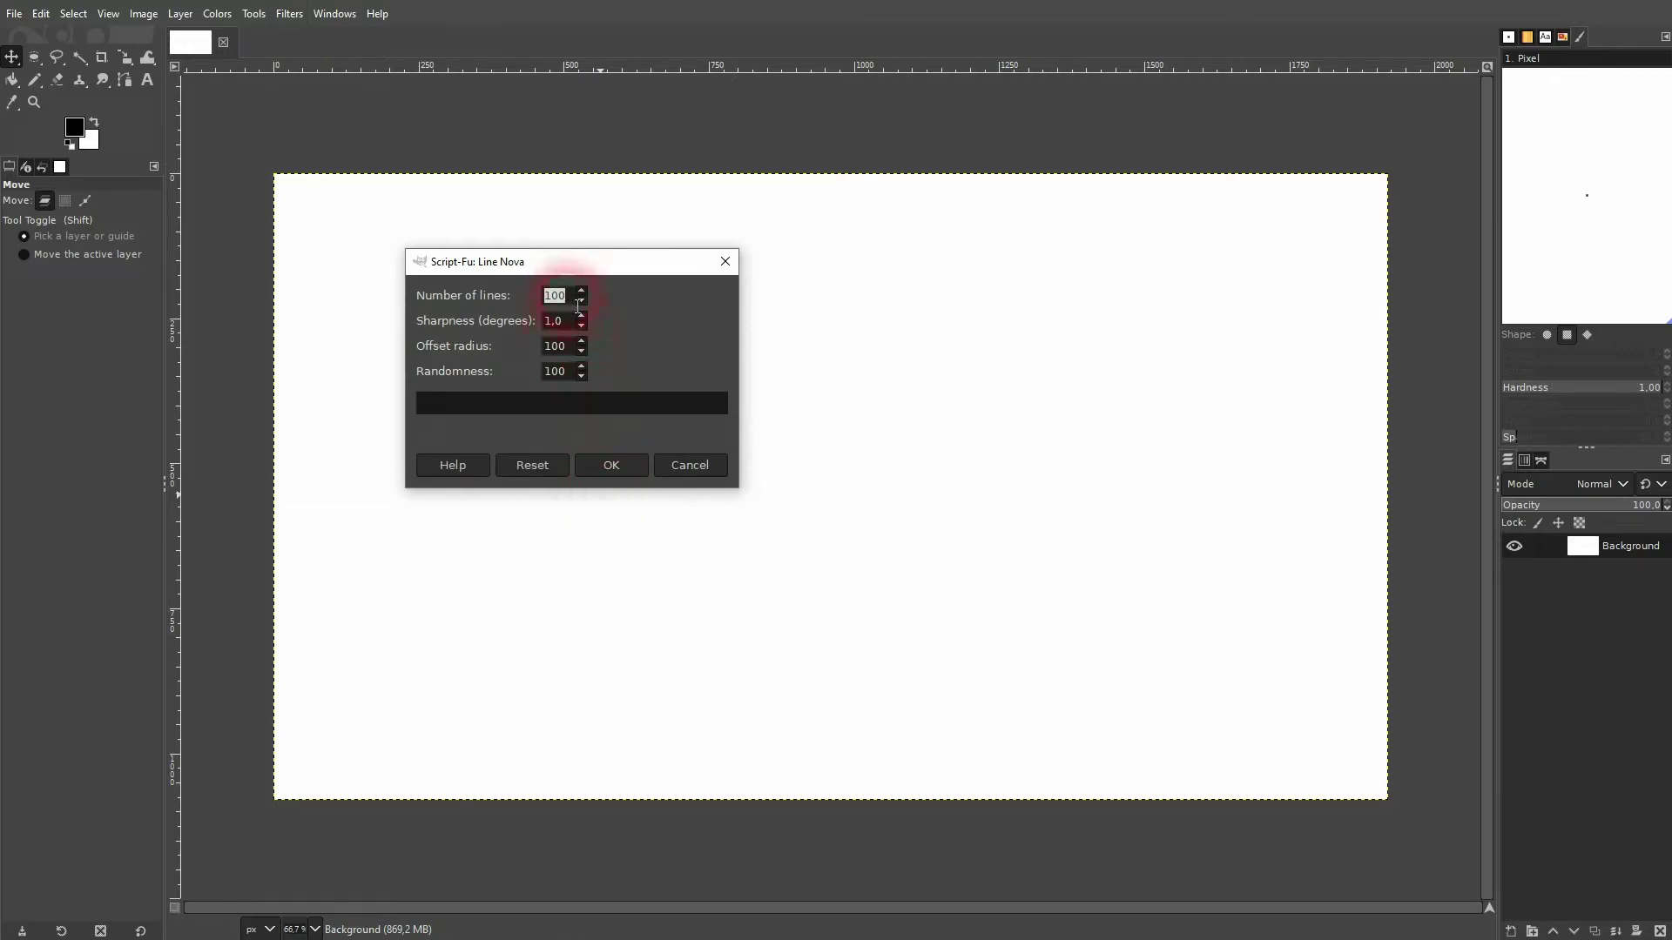
pyautogui.moveTo(578, 303); pyautogui.dragTo(507, 301)
pyautogui.click(600, 467)
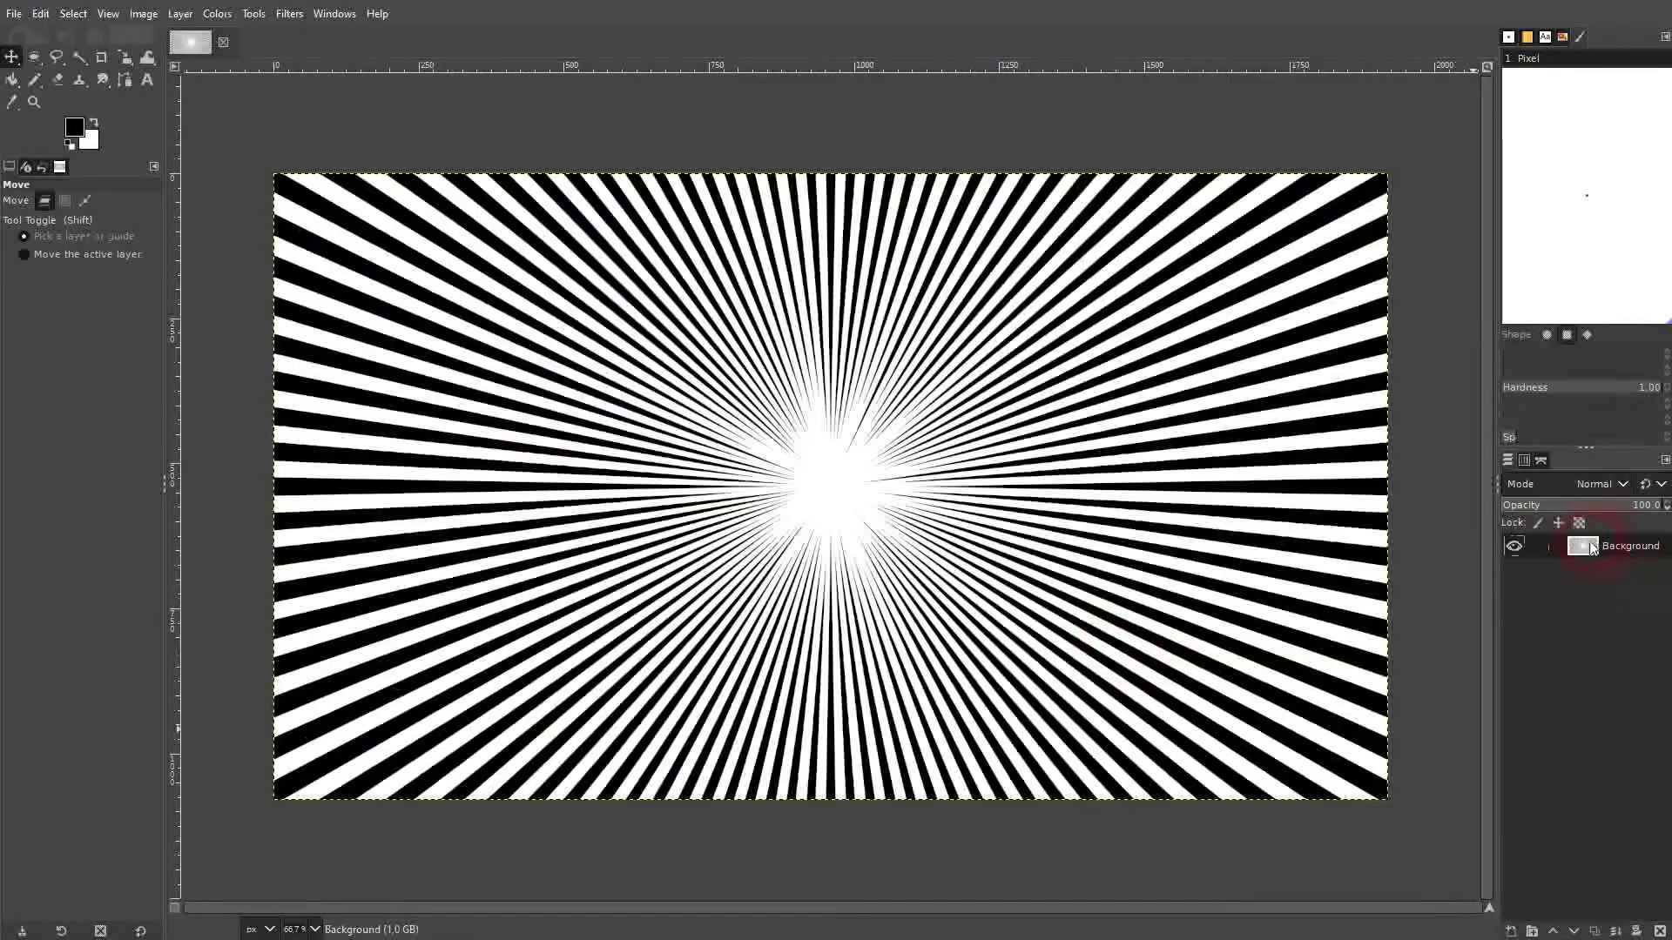
# Step: Add a transparent layer named Background 2 and hide the original Background layer
pyautogui.click(1613, 549)
pyautogui.click(1517, 546)
pyautogui.click(1649, 557)
pyautogui.click(1513, 931)
pyautogui.click(1386, 880)
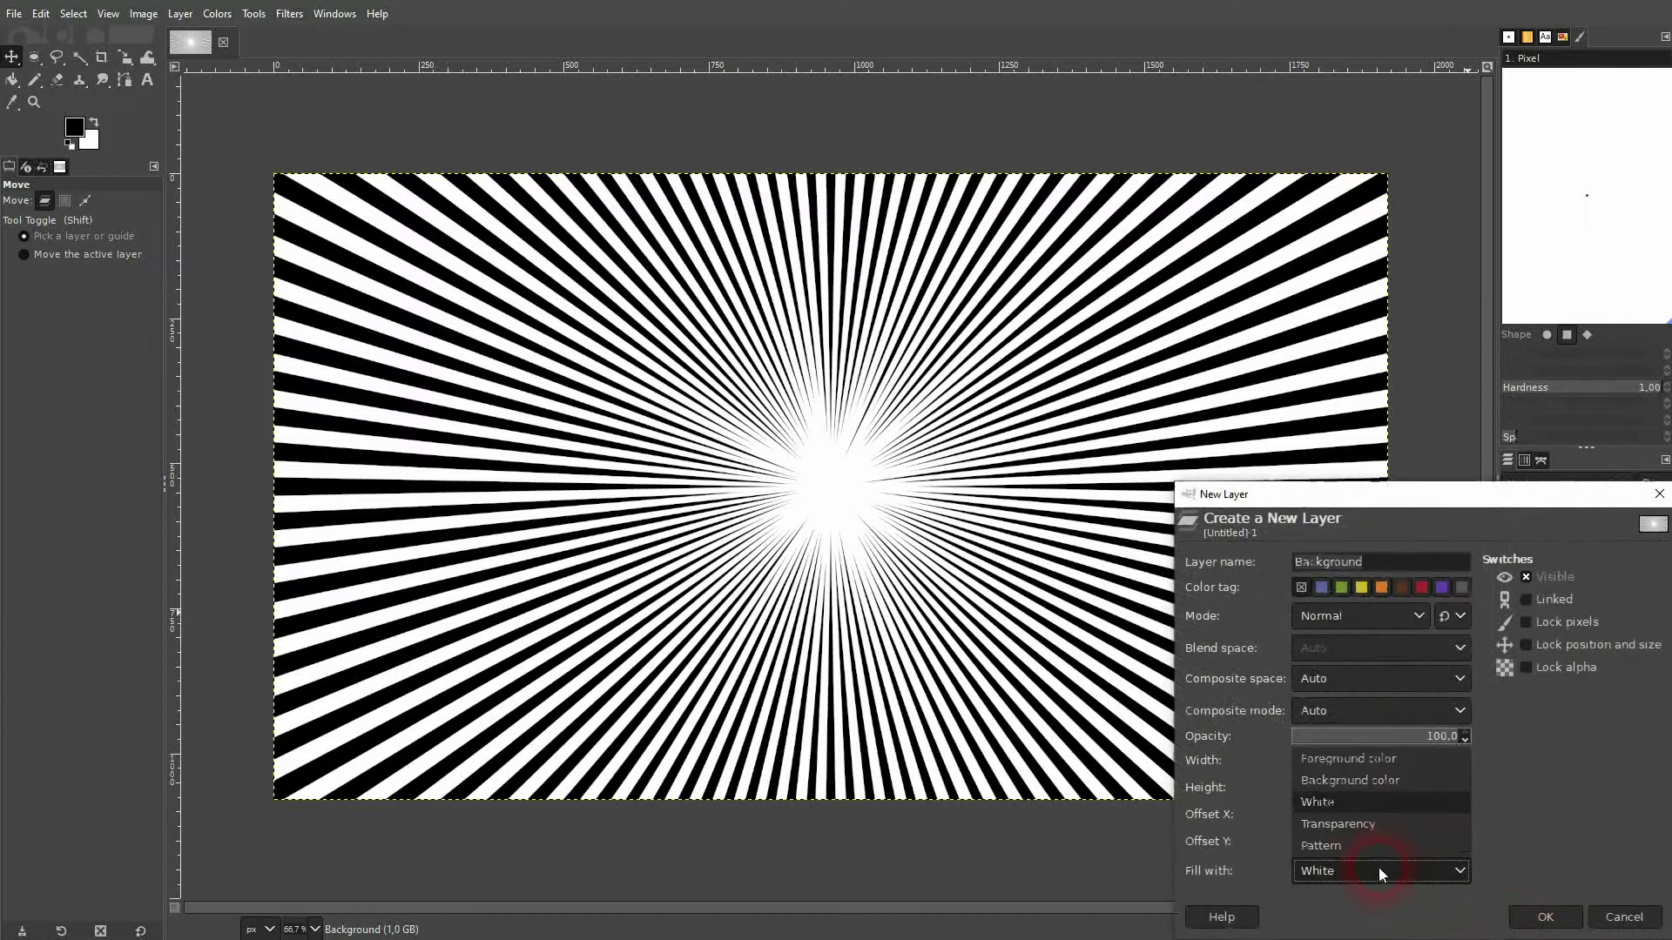
pyautogui.click(1369, 831)
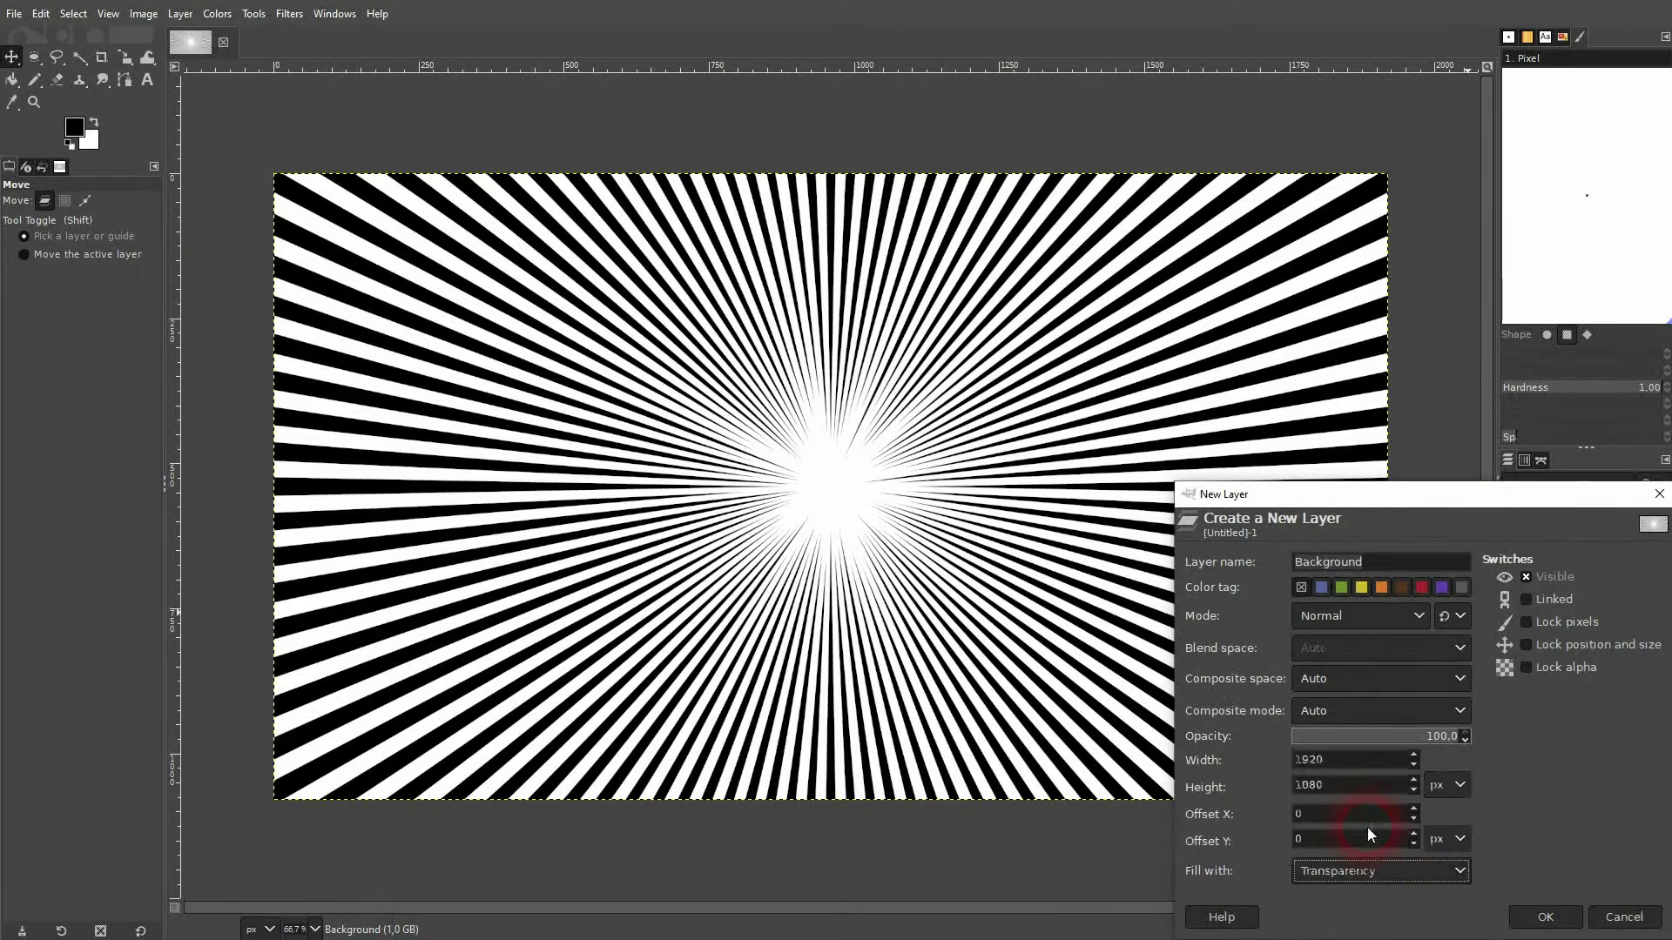
pyautogui.click(1397, 566)
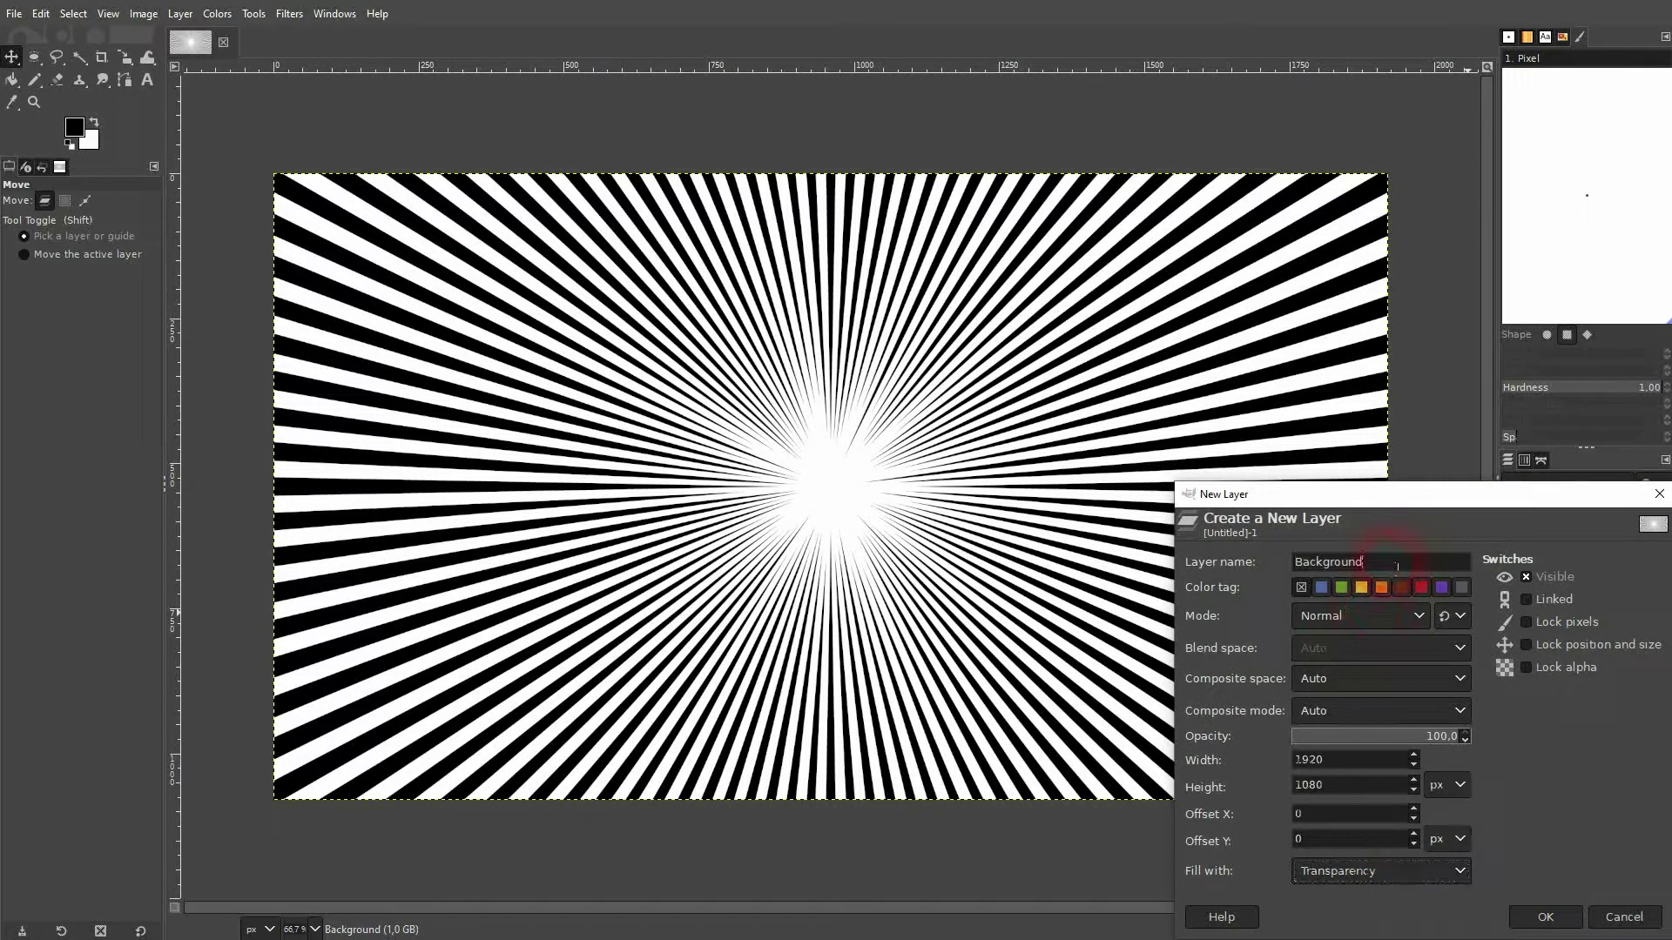
pyautogui.click(1532, 914)
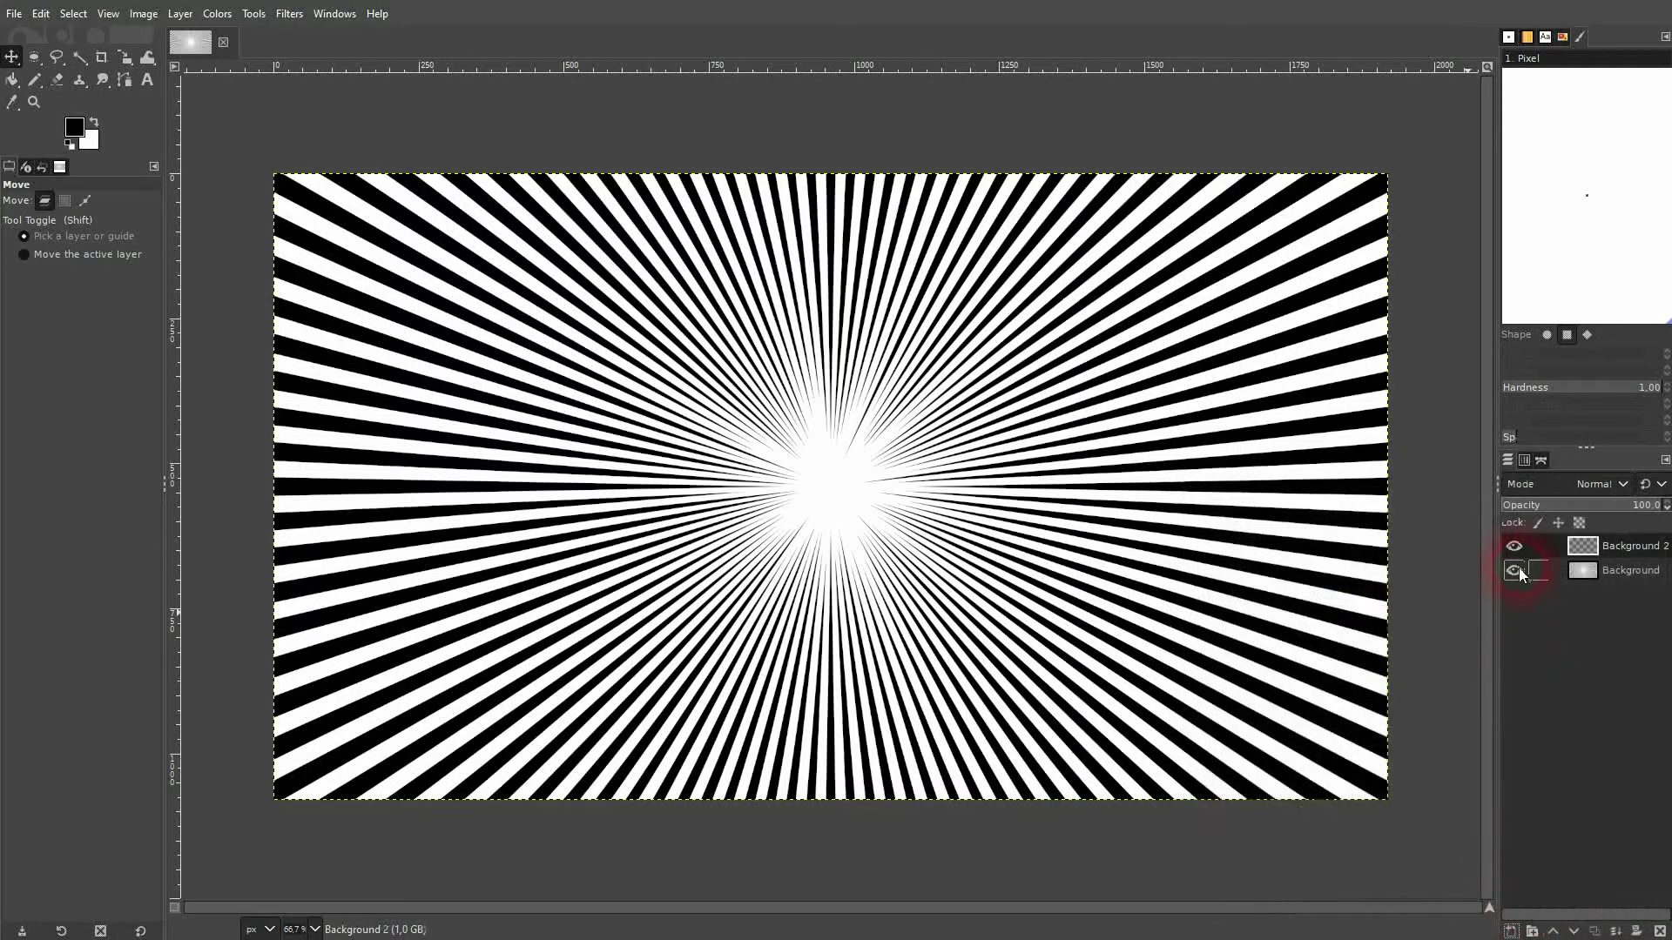
pyautogui.click(1514, 570)
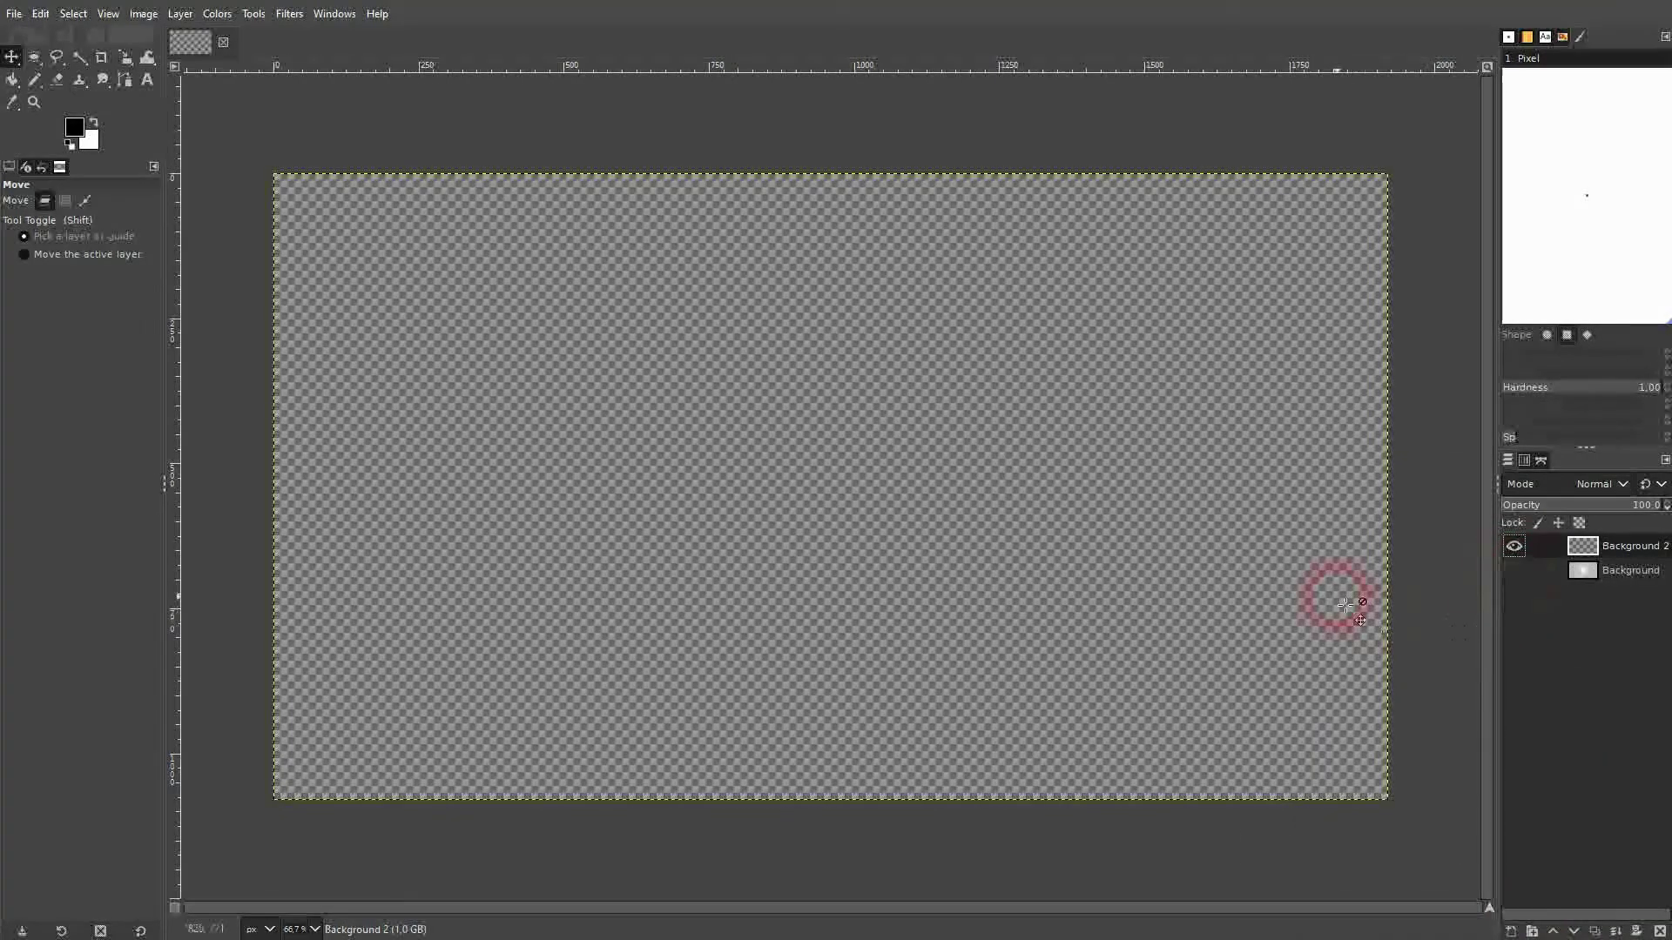
# Step: Render default Line Nova rays on the transparent Background 2 layer
pyautogui.click(308, 14)
pyautogui.moveTo(424, 390)
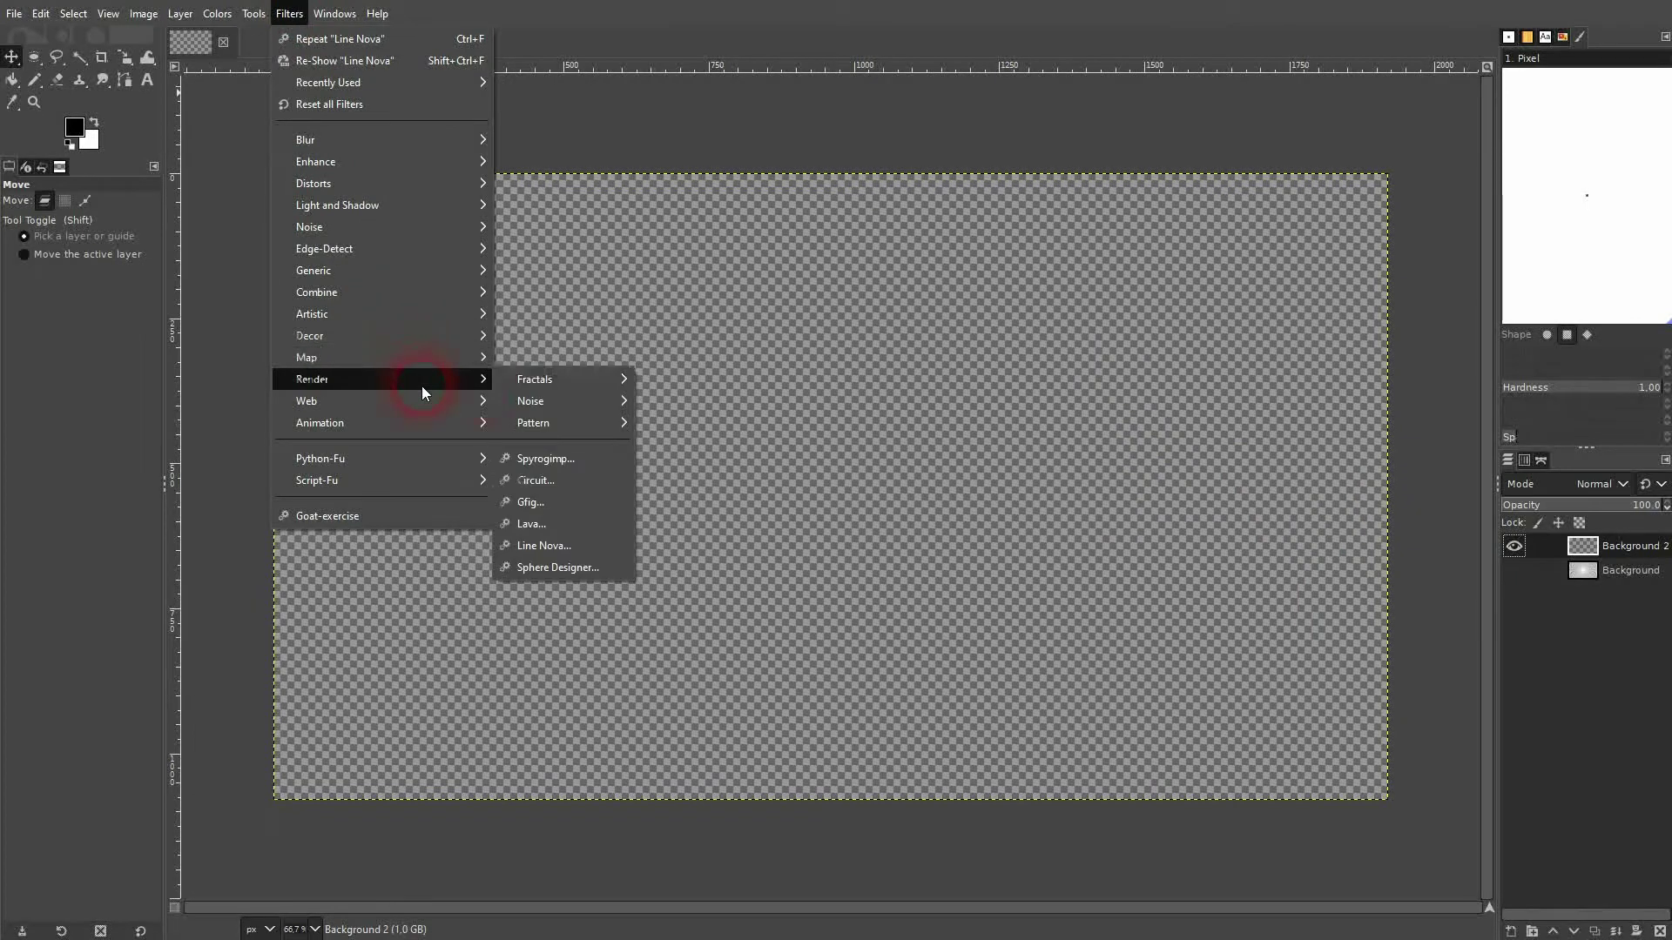
pyautogui.click(560, 547)
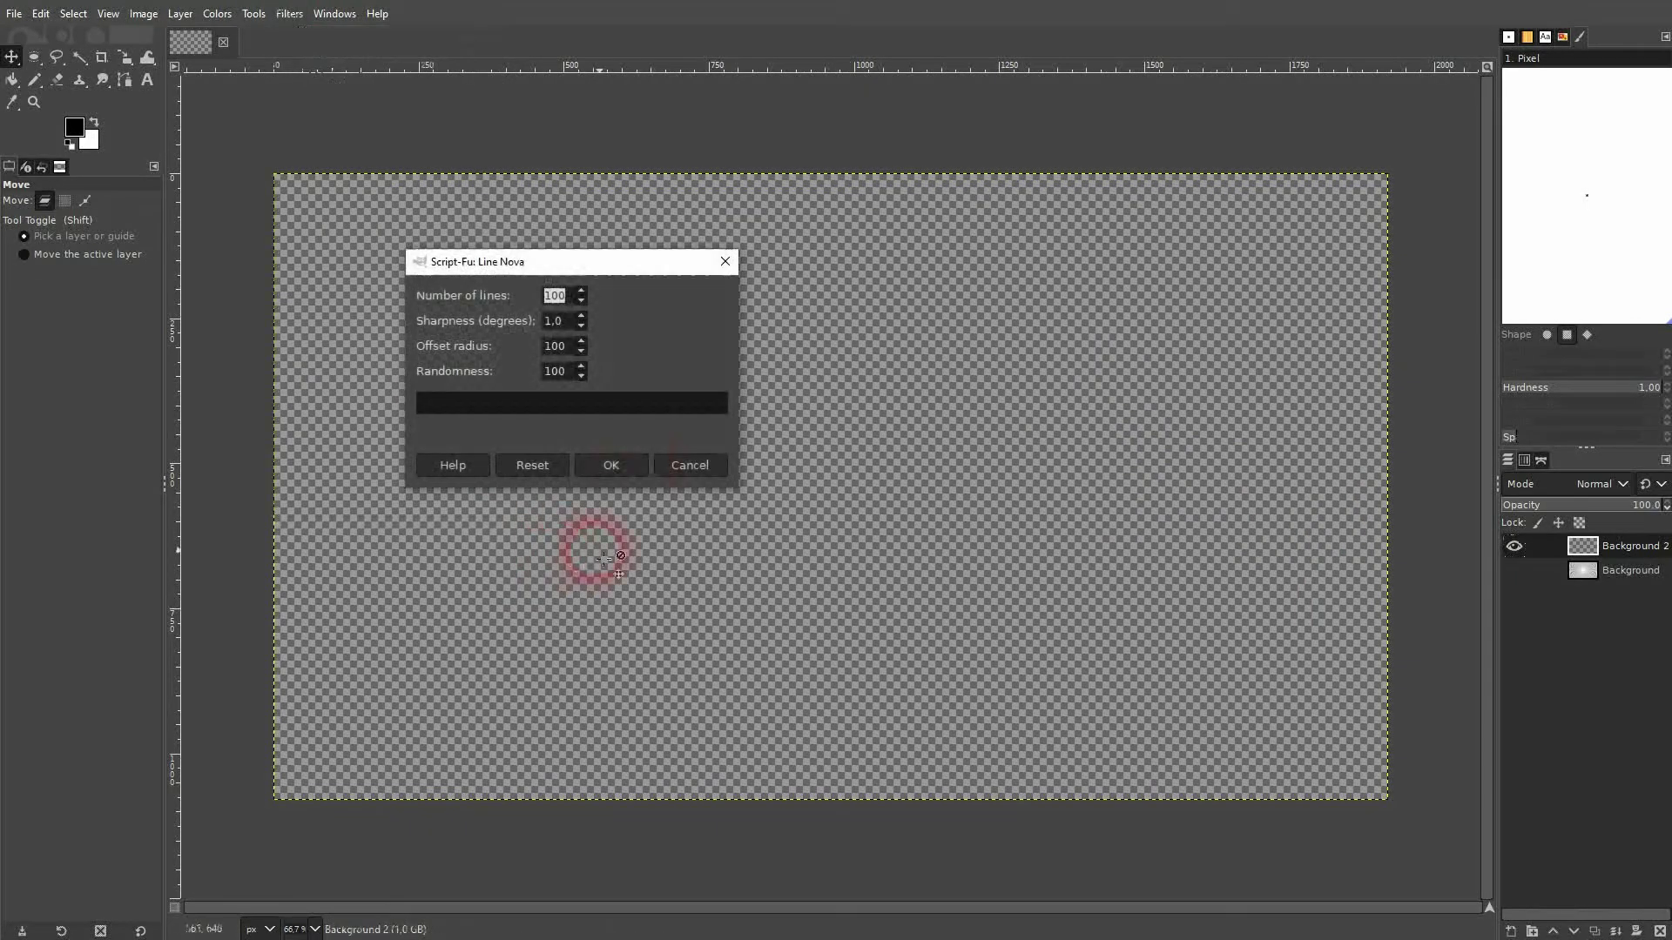
pyautogui.click(614, 466)
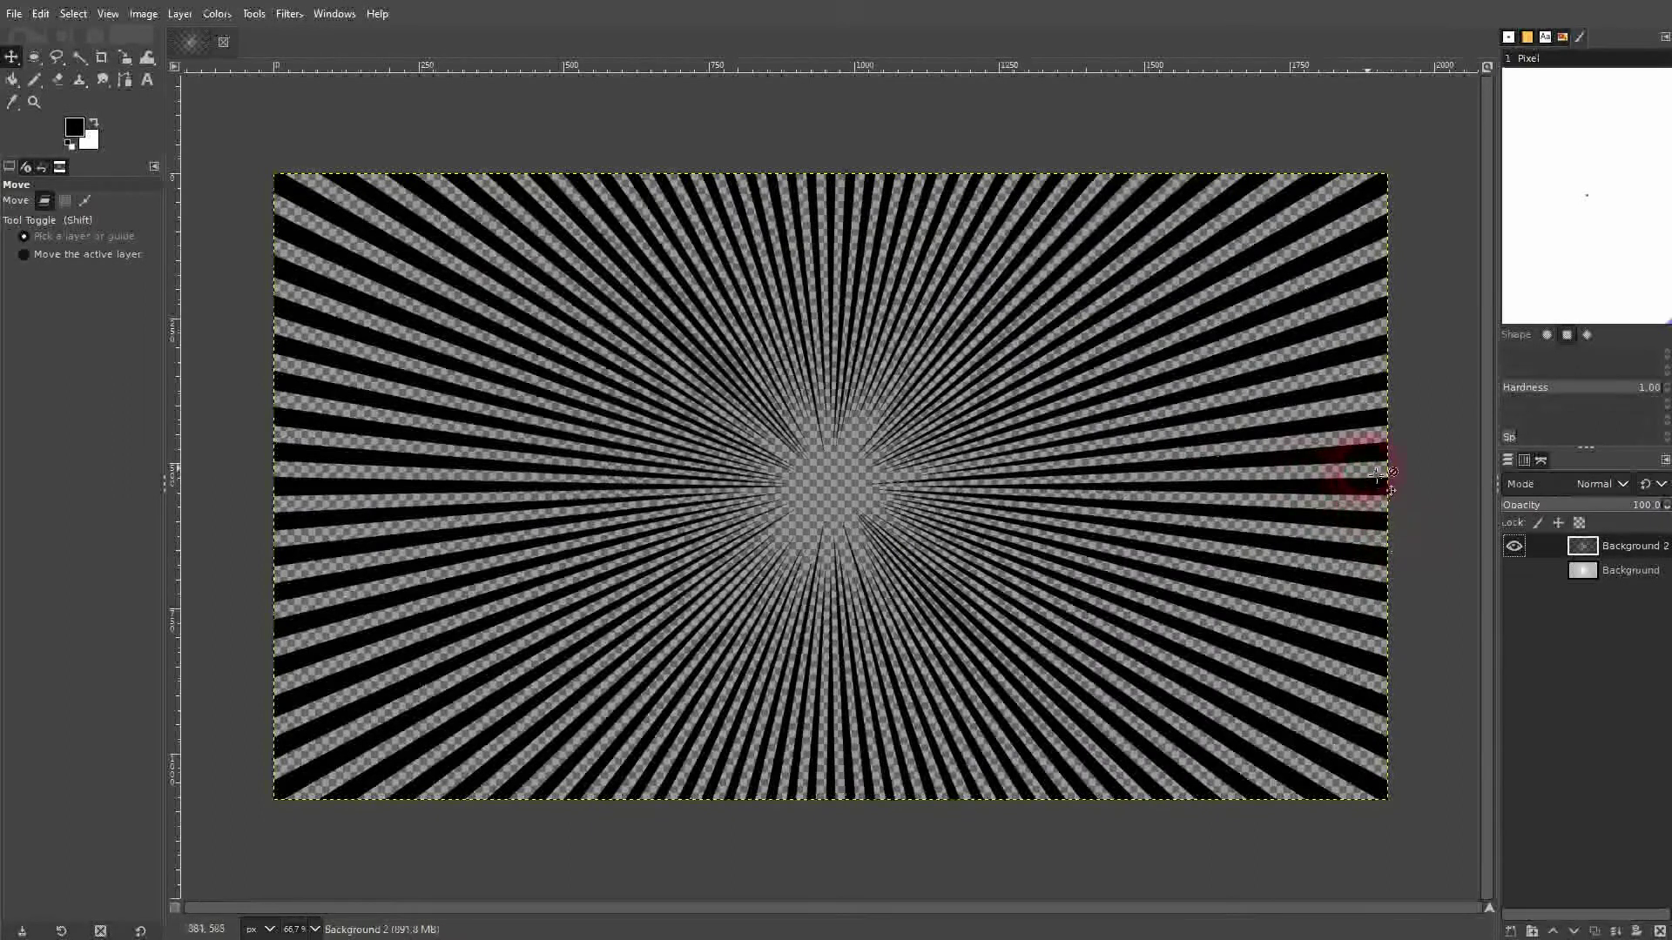
# Step: Compare layer visibility, then delete the Background 2 layer and show Background again
pyautogui.click(1514, 546)
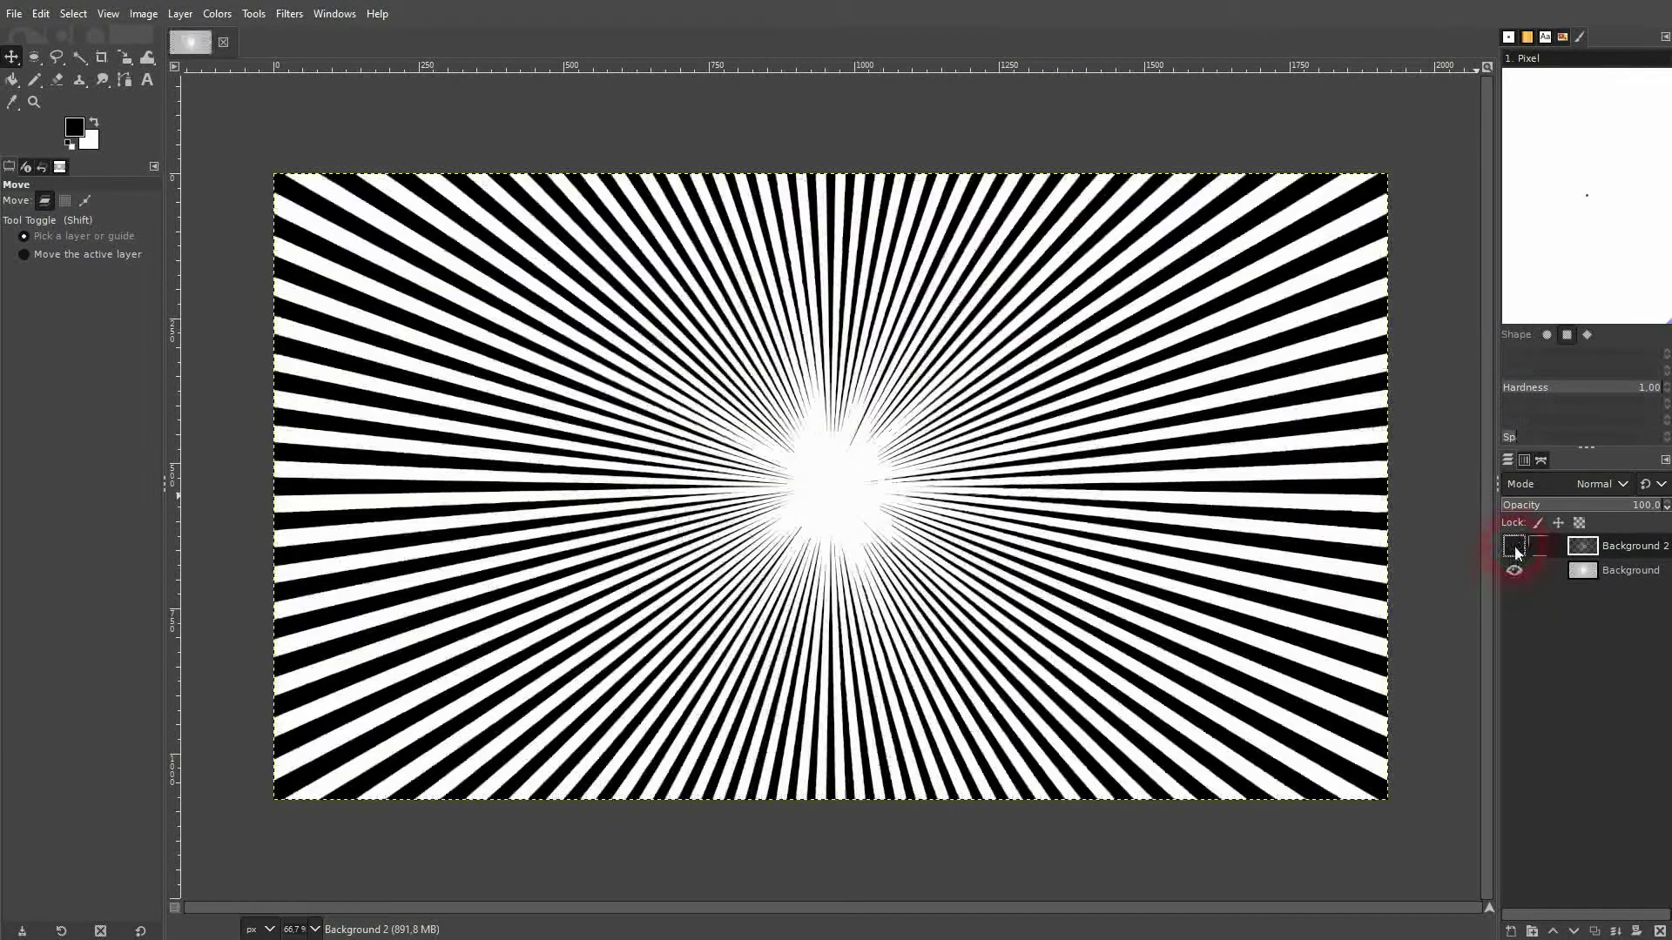
pyautogui.click(1513, 546)
pyautogui.click(1514, 570)
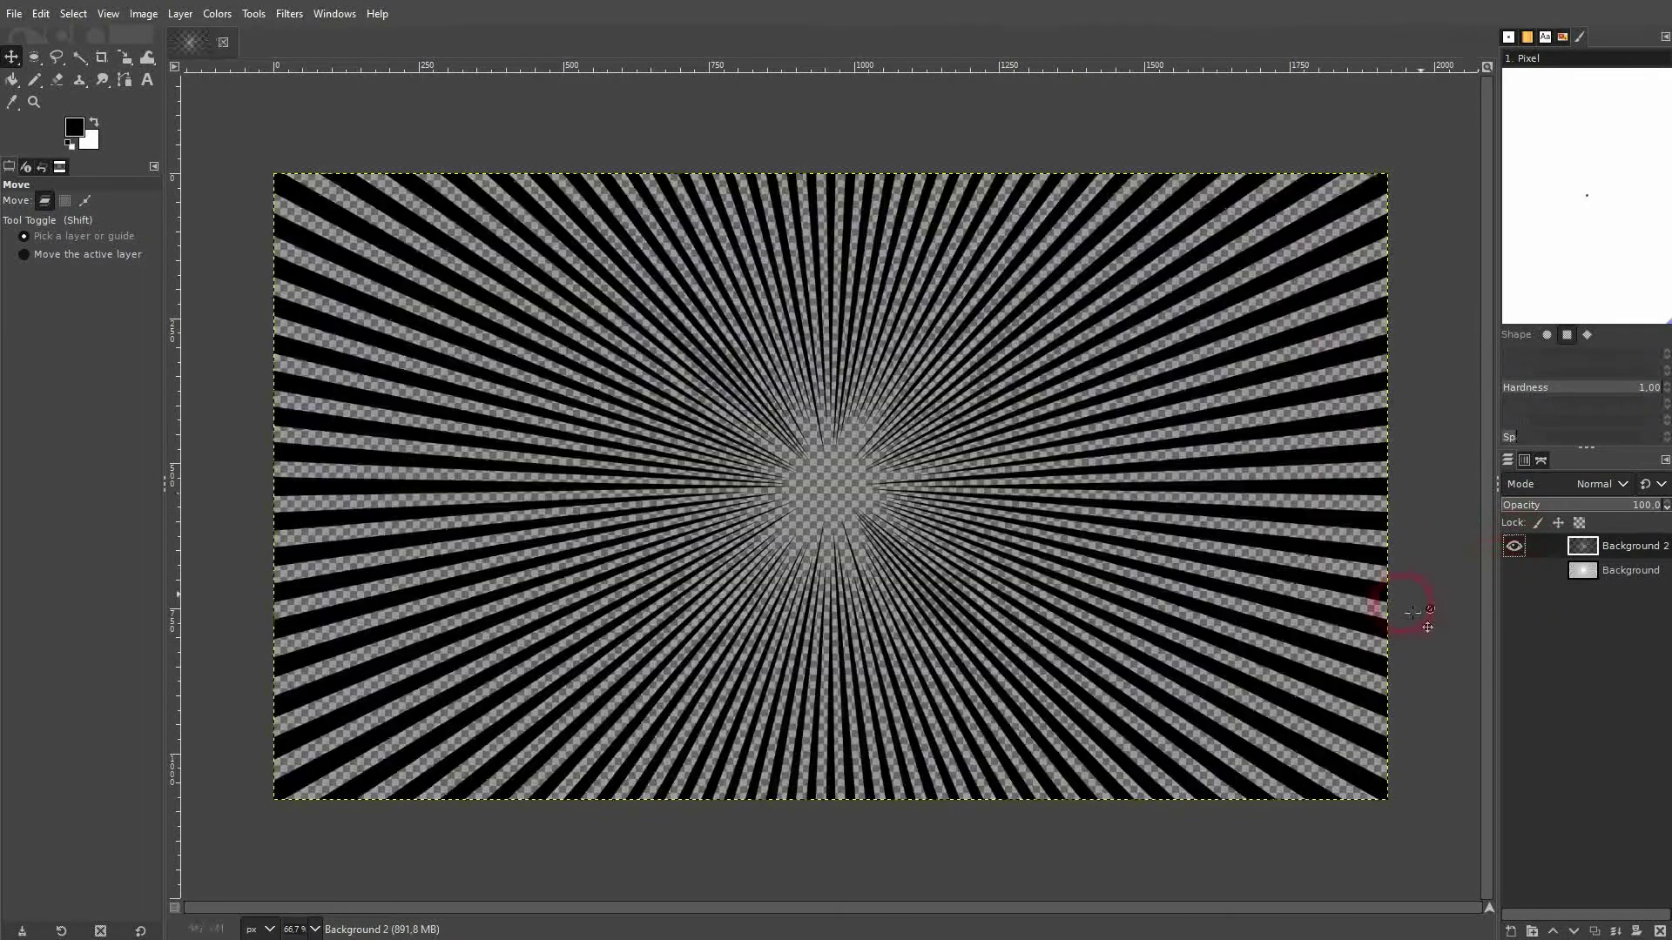
pyautogui.click(1659, 930)
pyautogui.click(1514, 546)
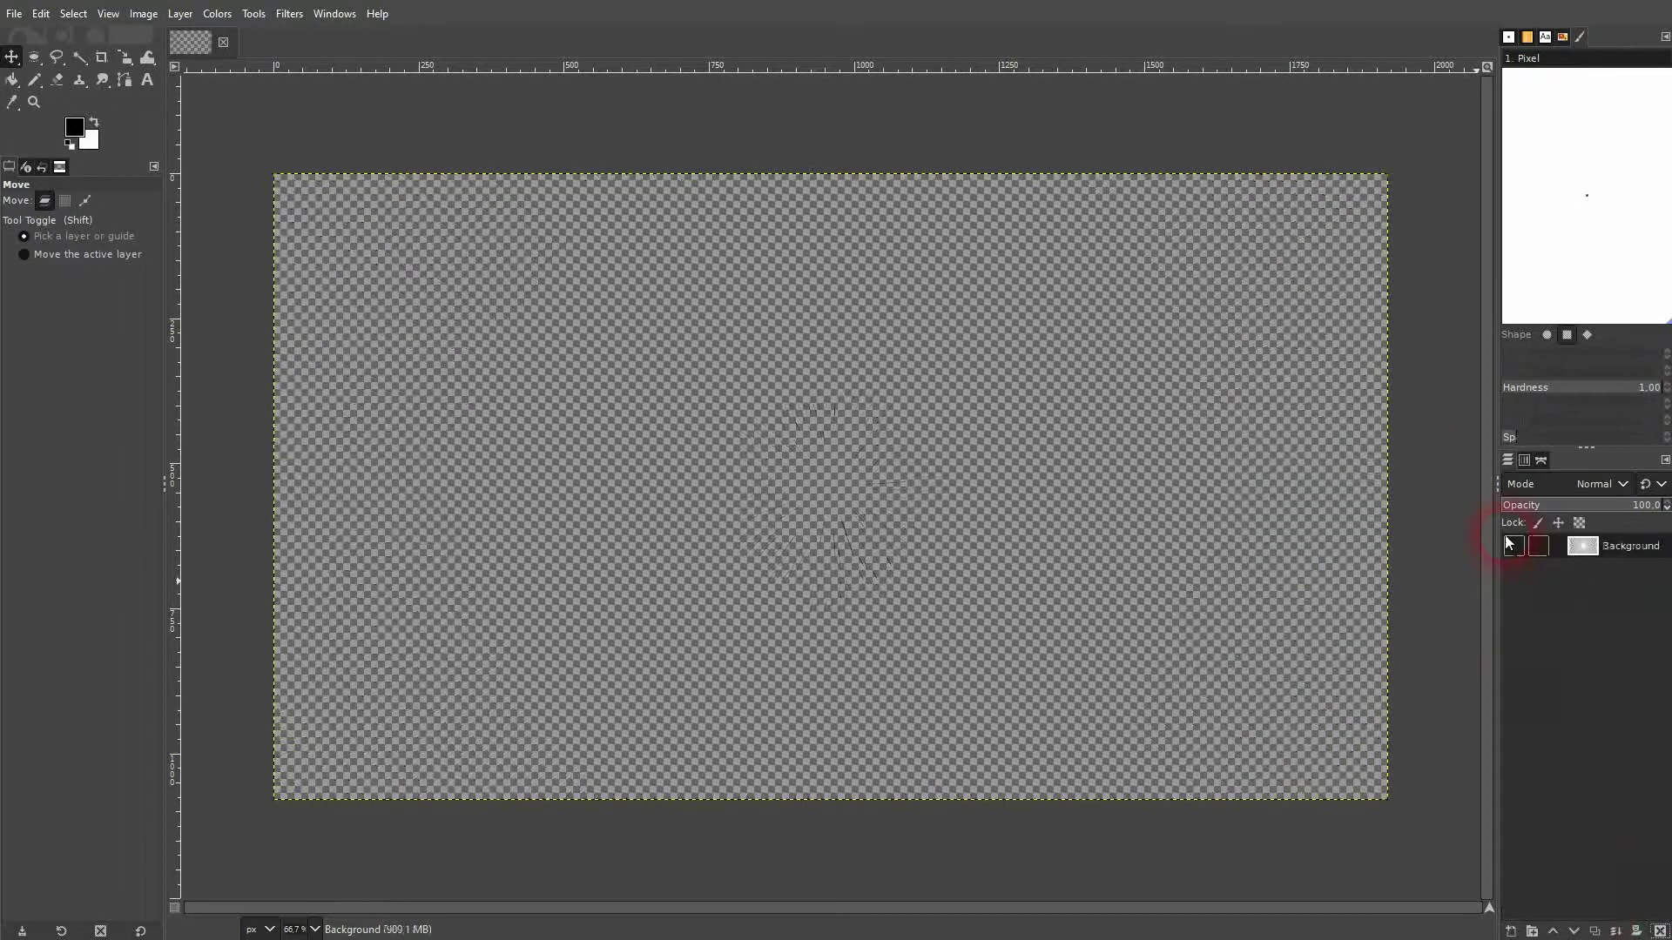
pyautogui.click(1600, 560)
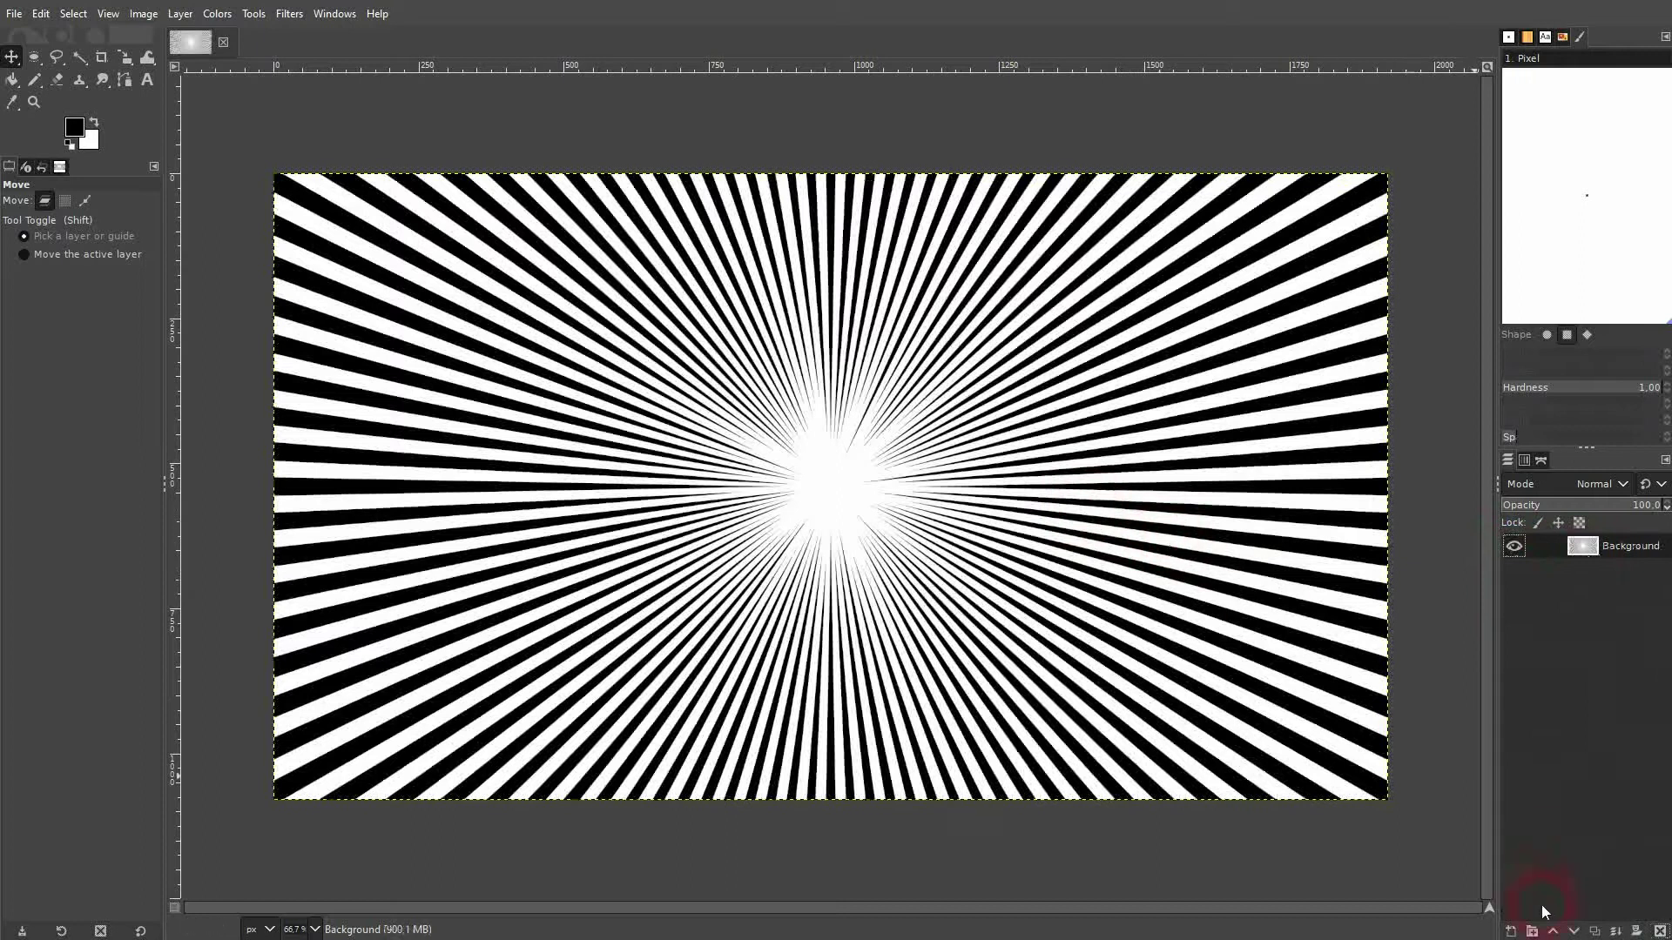
# Step: Add a white-filled Background 3 layer and hide the Background layer beneath
pyautogui.click(1518, 930)
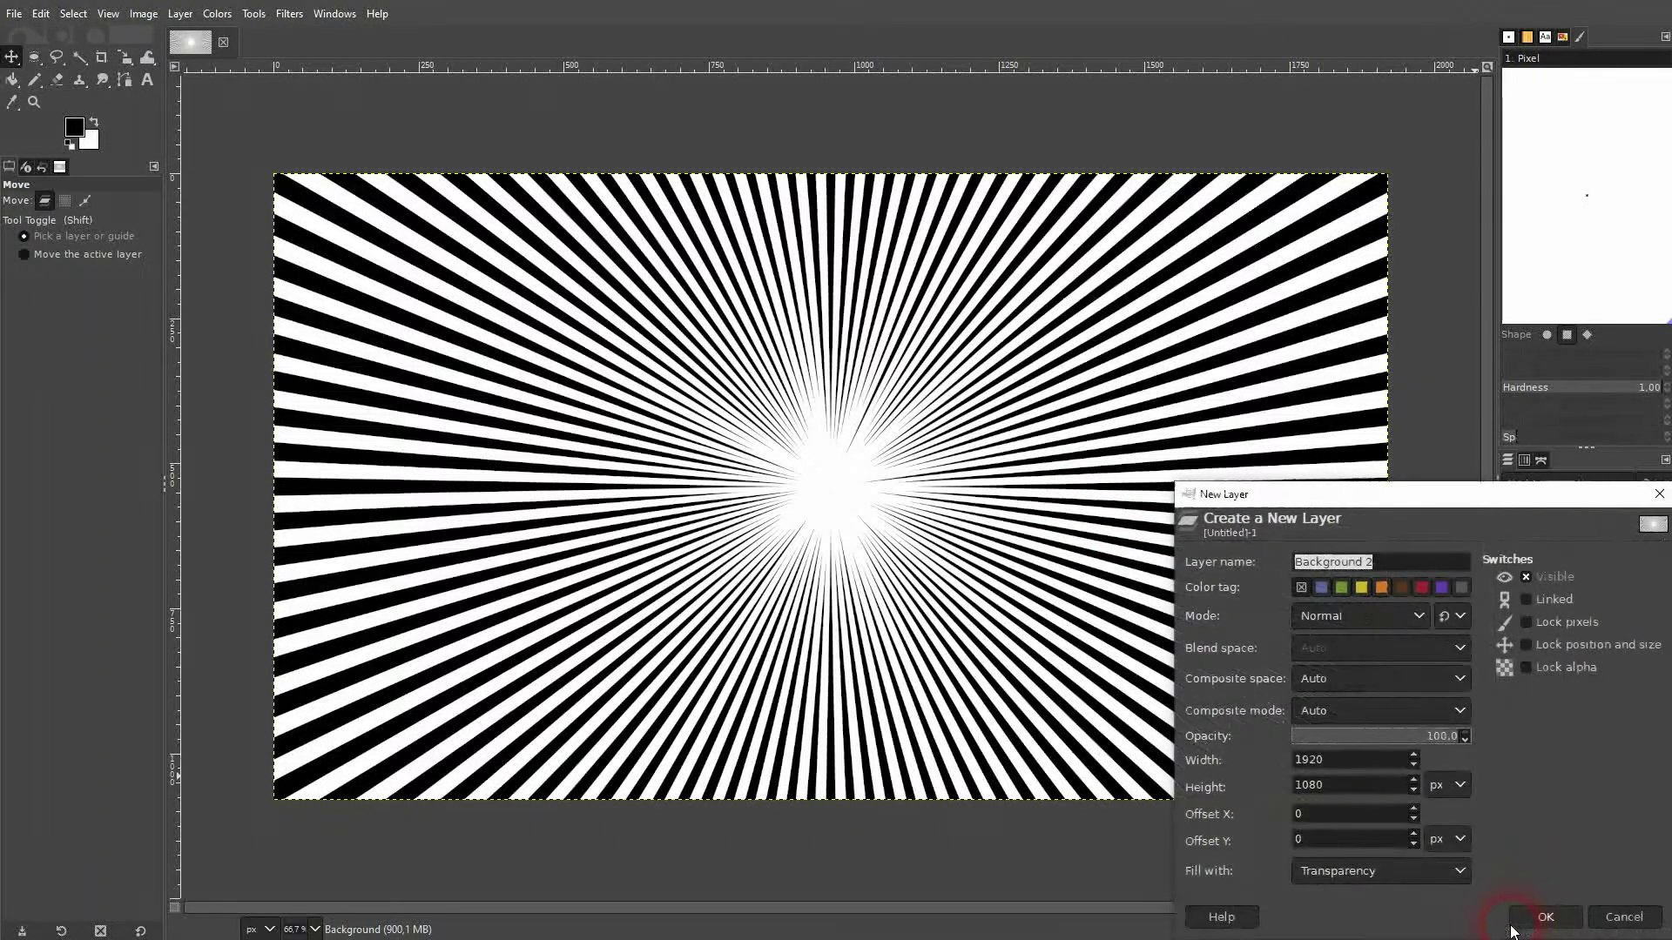
pyautogui.click(1355, 865)
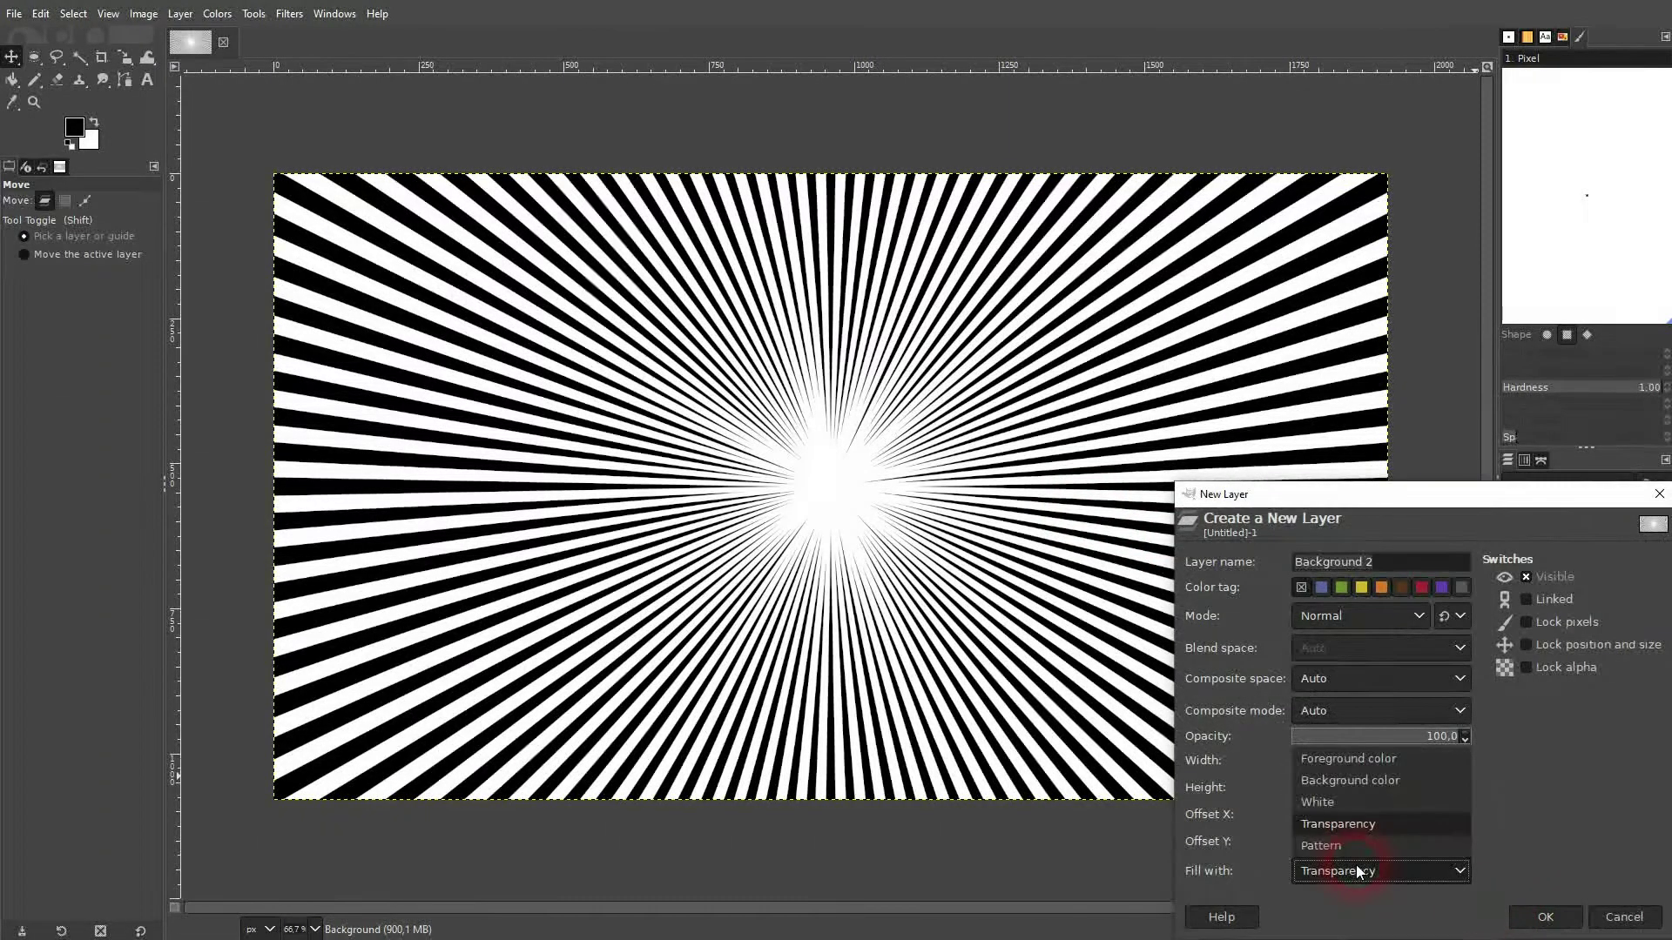
pyautogui.click(1351, 803)
pyautogui.click(1419, 566)
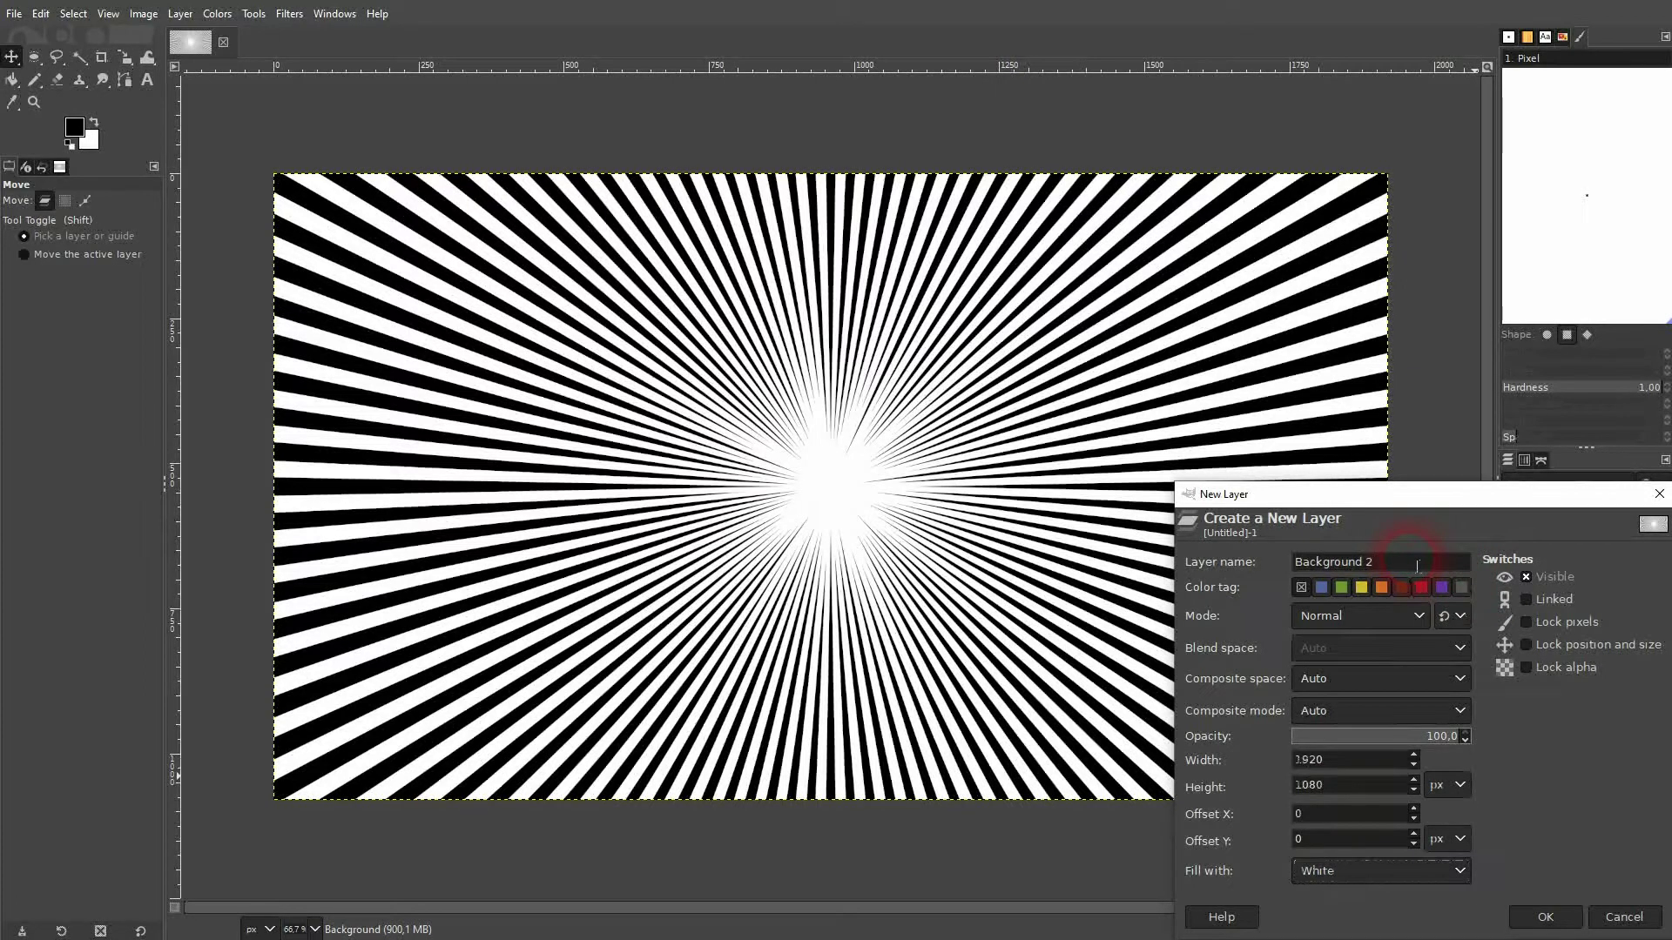
pyautogui.click(1546, 916)
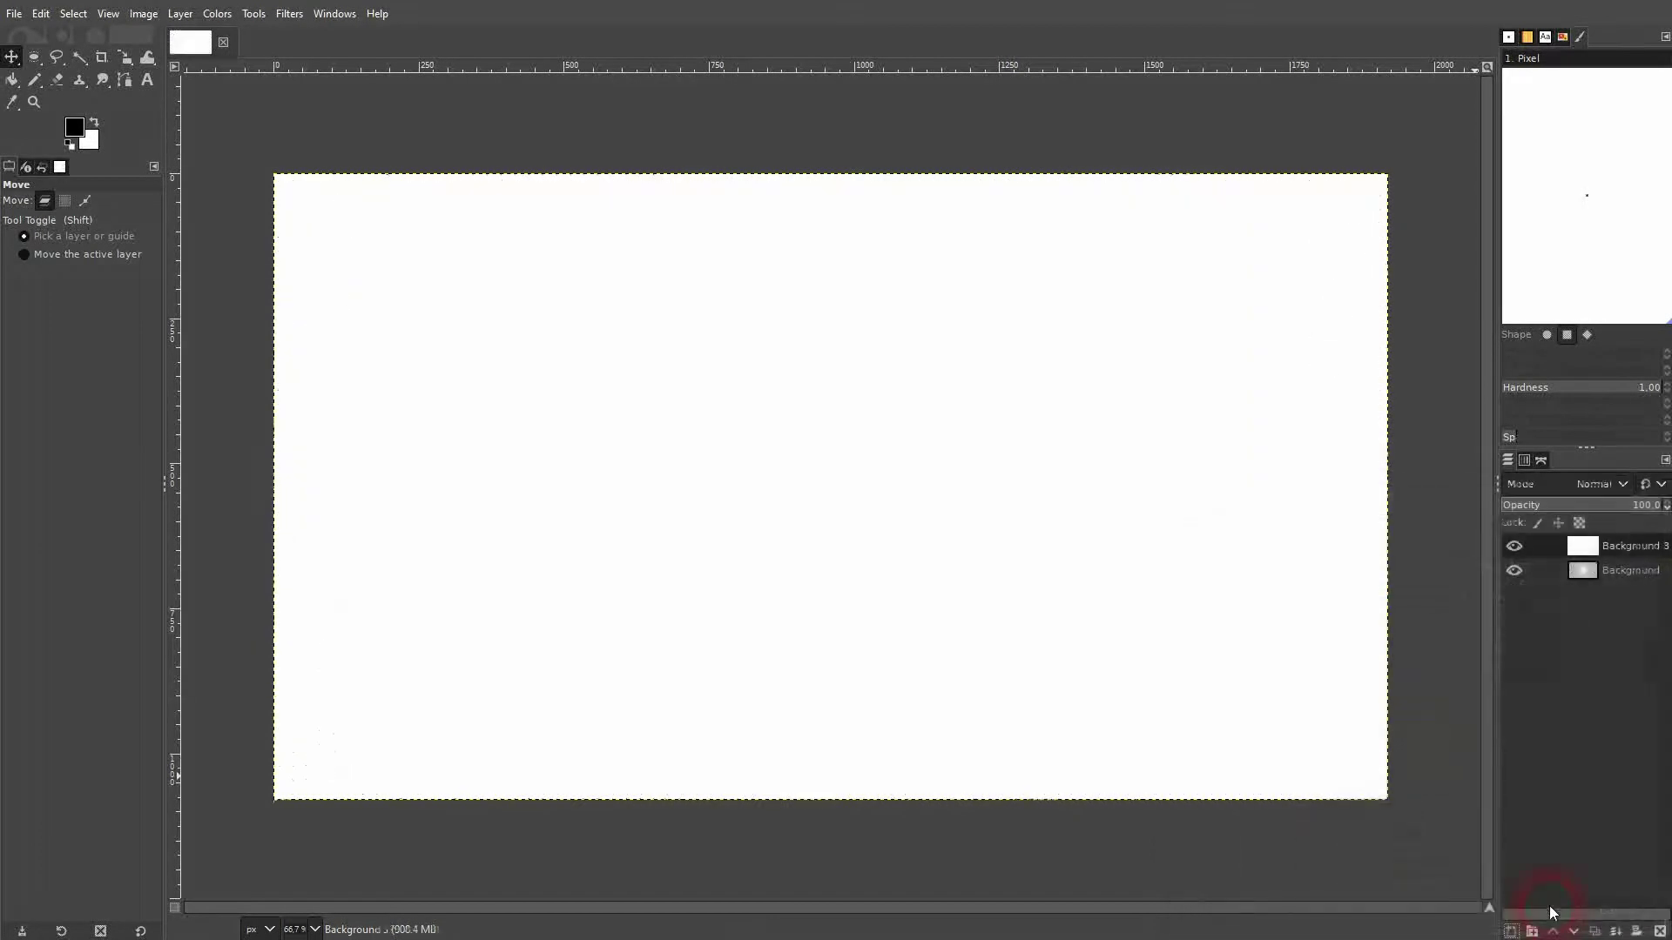
pyautogui.click(1513, 570)
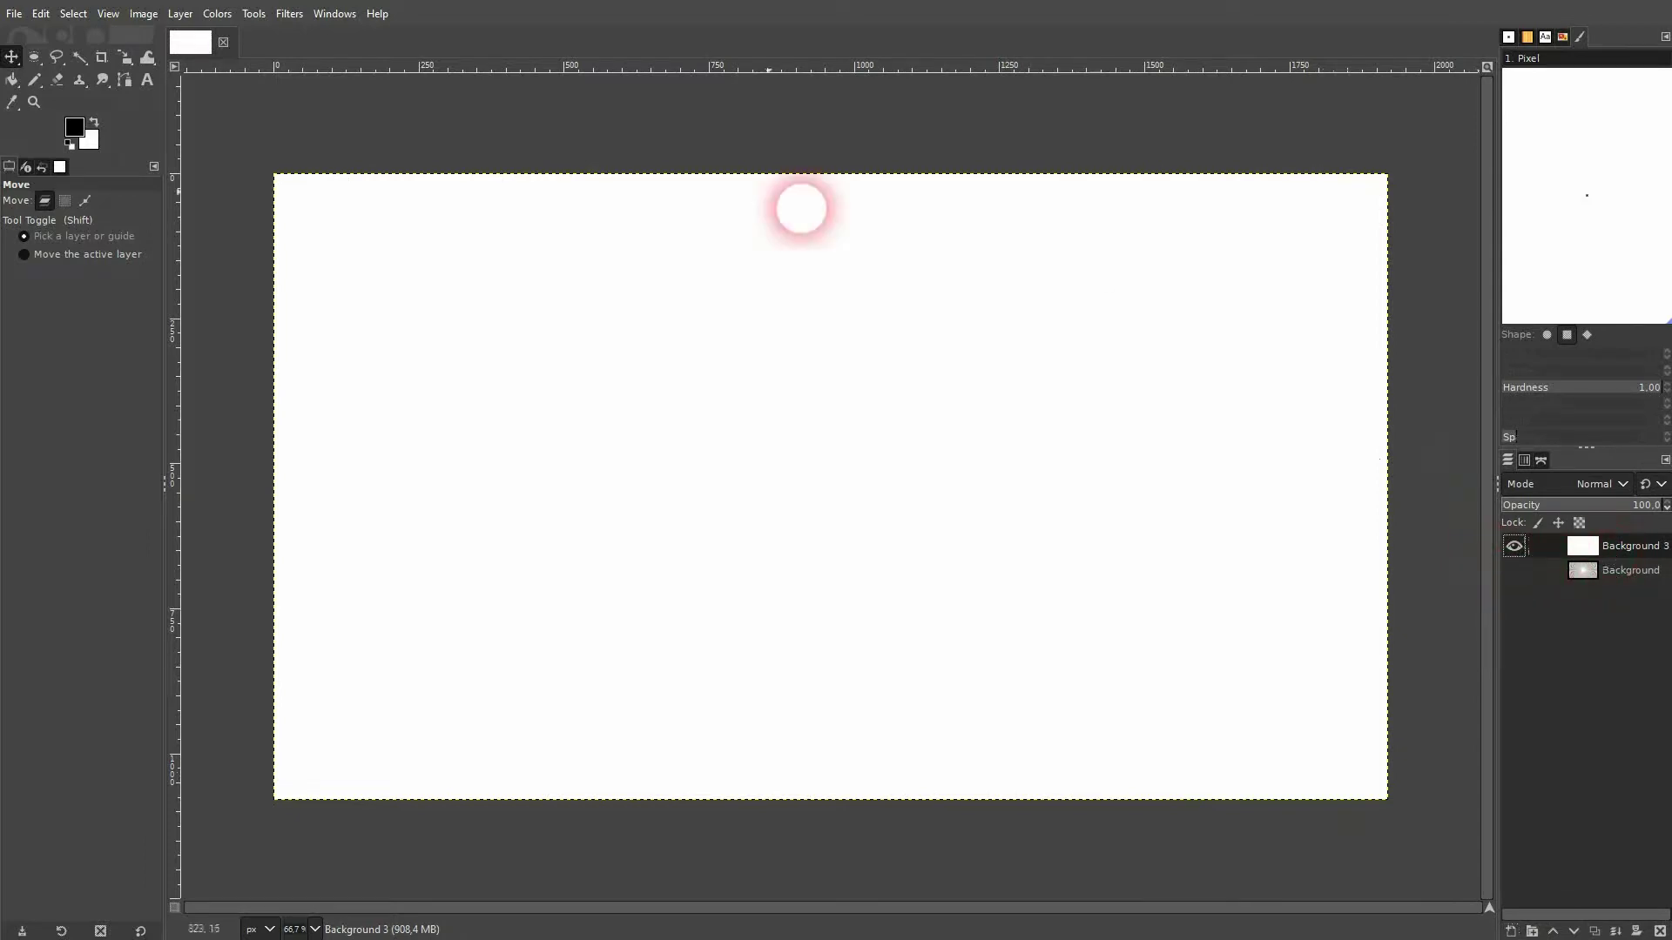
# Step: Run Line Nova on Background 3 with the number of lines set to 200
pyautogui.click(289, 14)
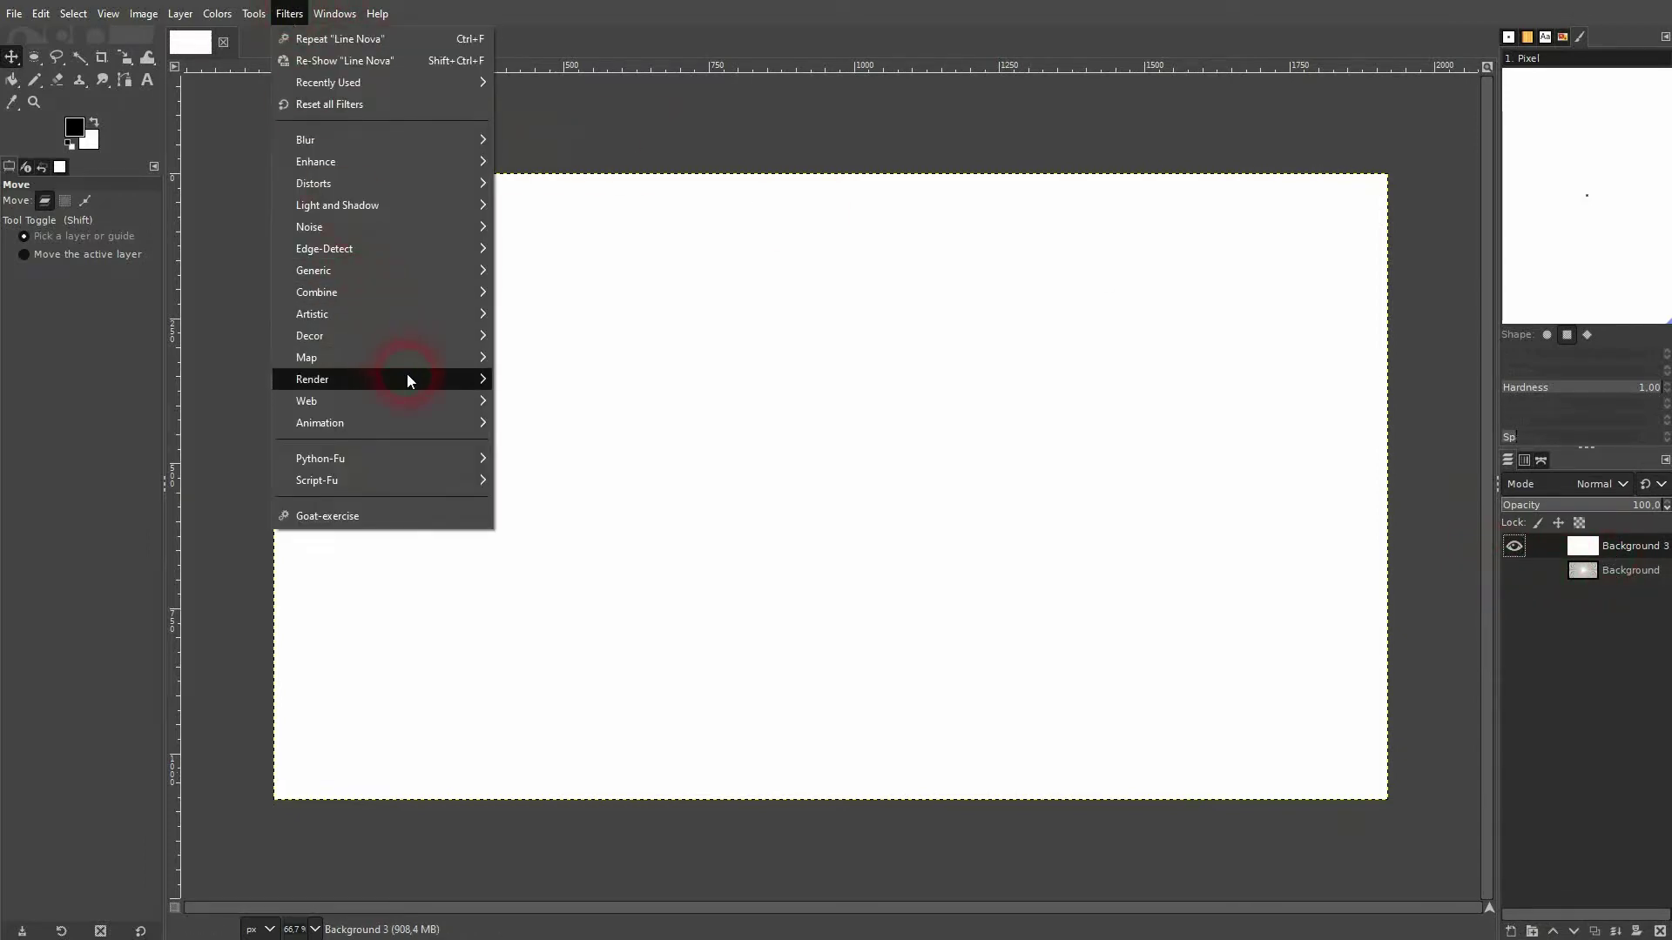
pyautogui.moveTo(406, 379)
pyautogui.click(547, 546)
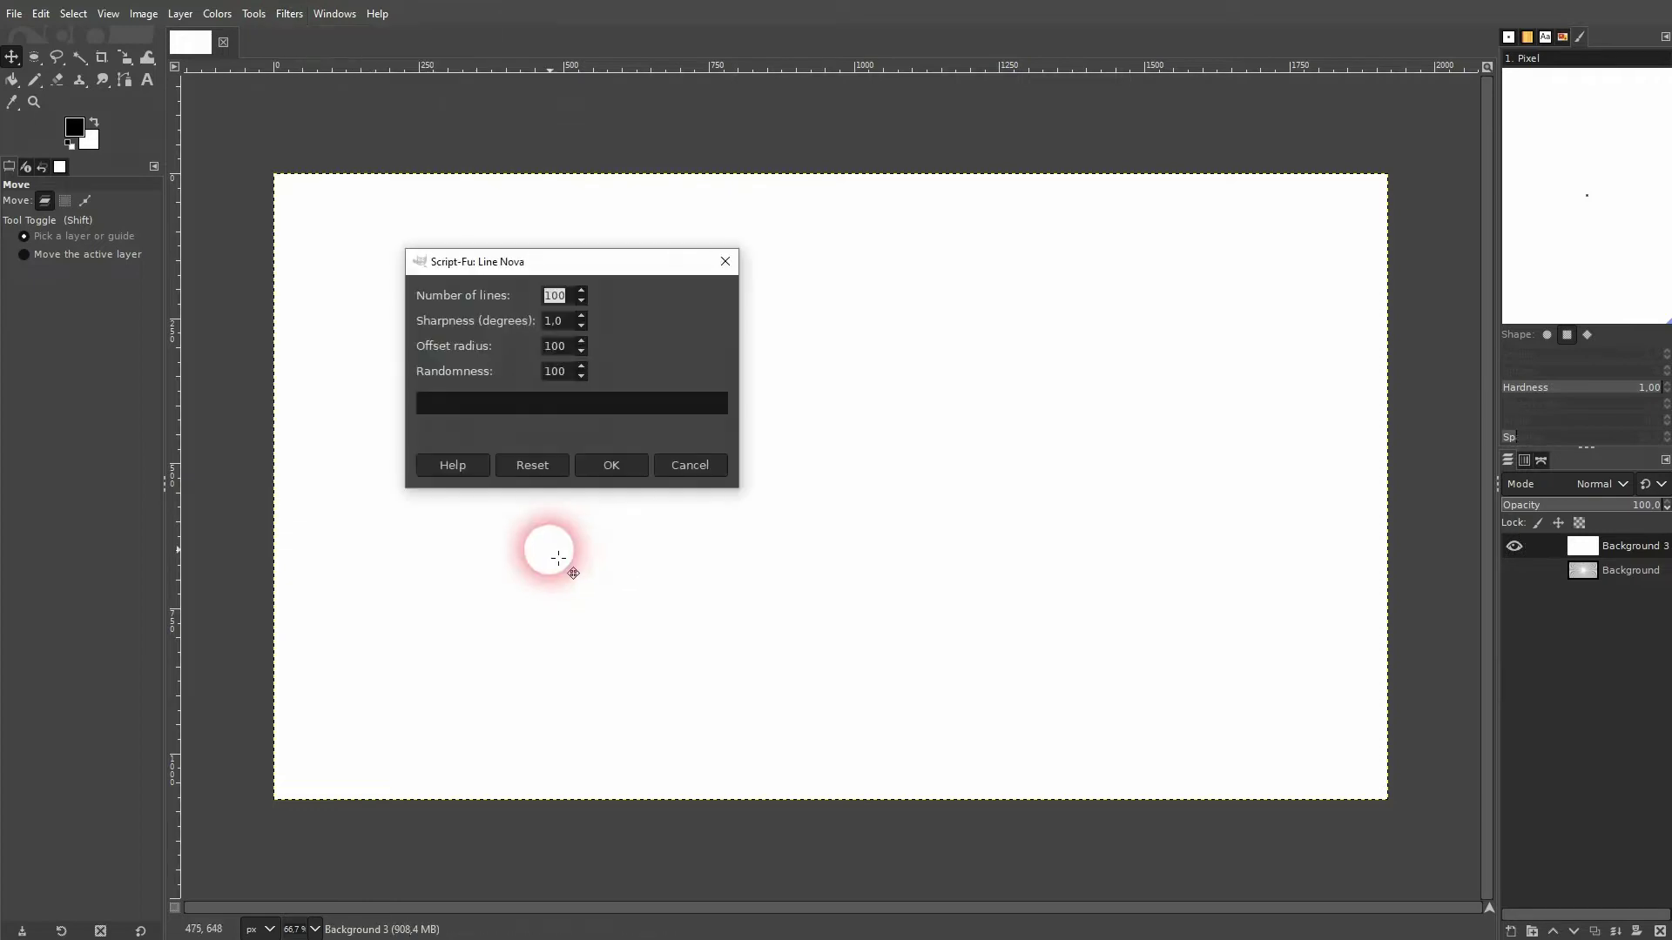
pyautogui.click(568, 297)
pyautogui.moveTo(574, 300); pyautogui.dragTo(524, 304)
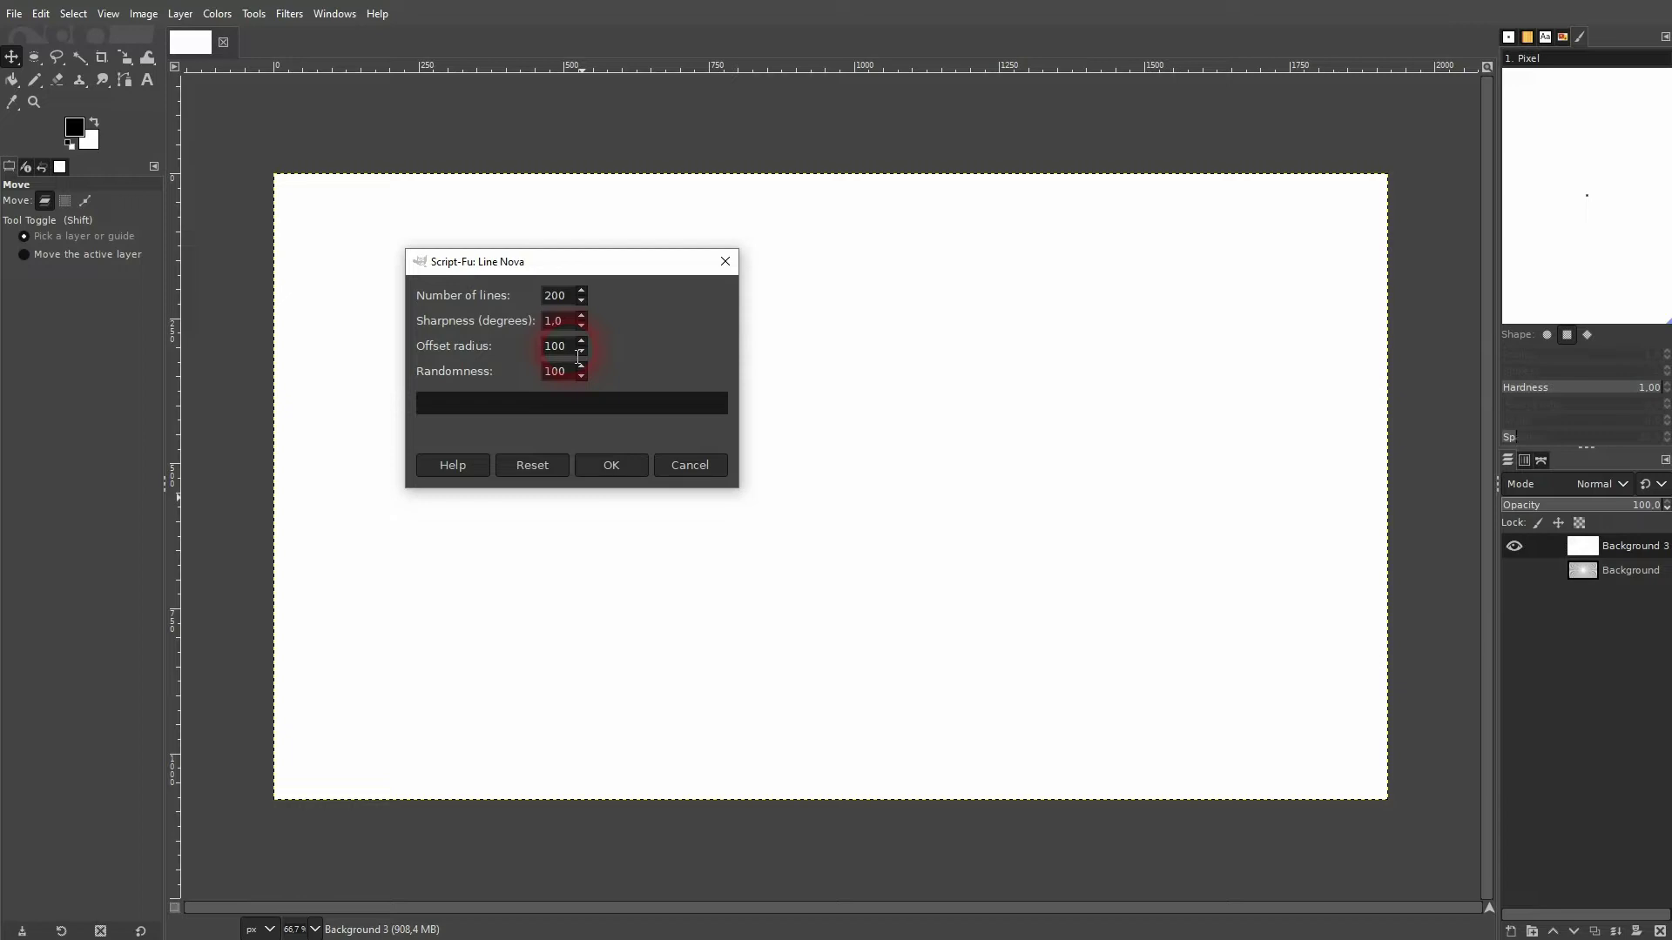
pyautogui.doubleClick(554, 296)
pyautogui.click(609, 466)
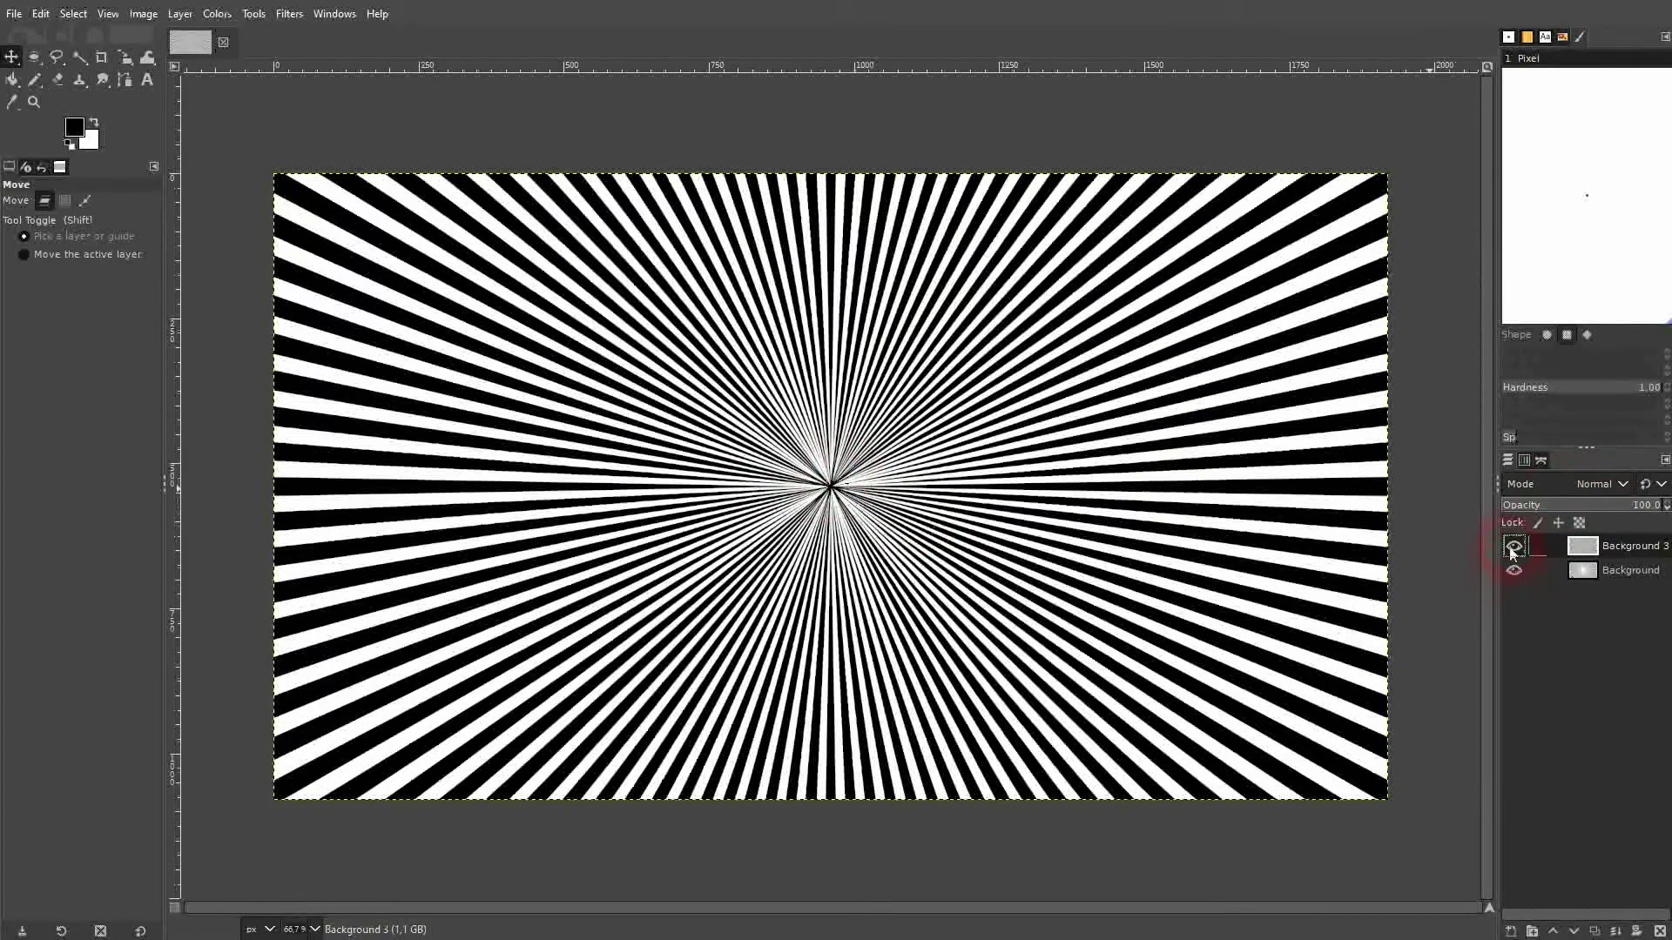
# Step: Toggle Background 3's visibility to compare, then make the bottom Background visible
pyautogui.click(1513, 546)
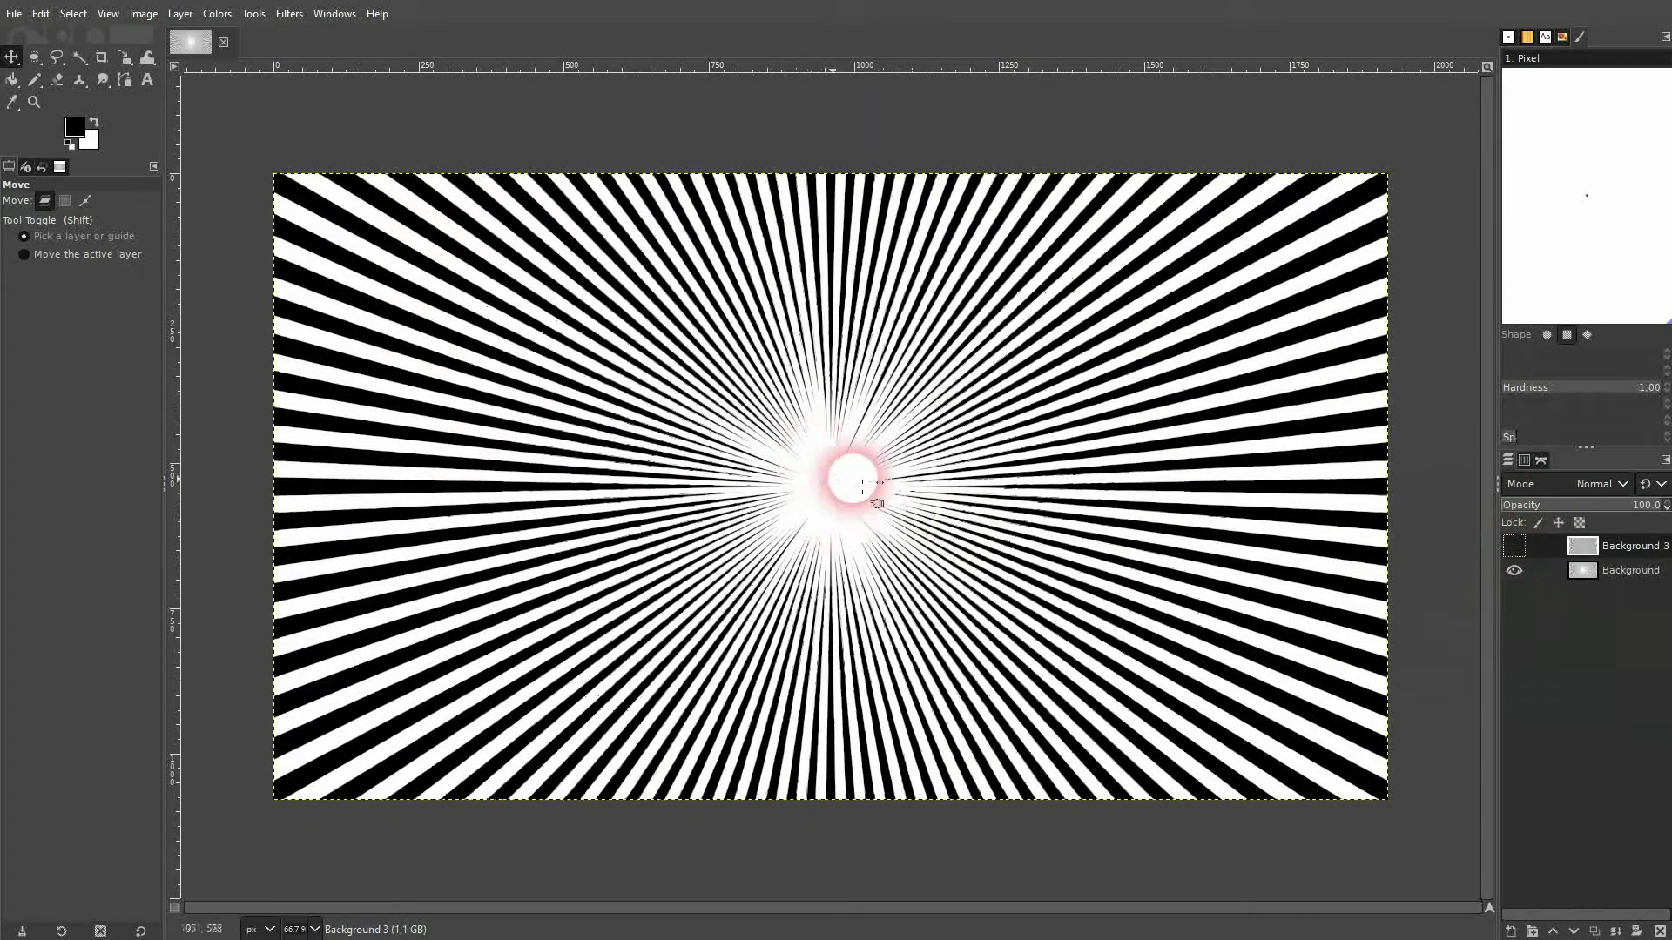
pyautogui.click(1513, 546)
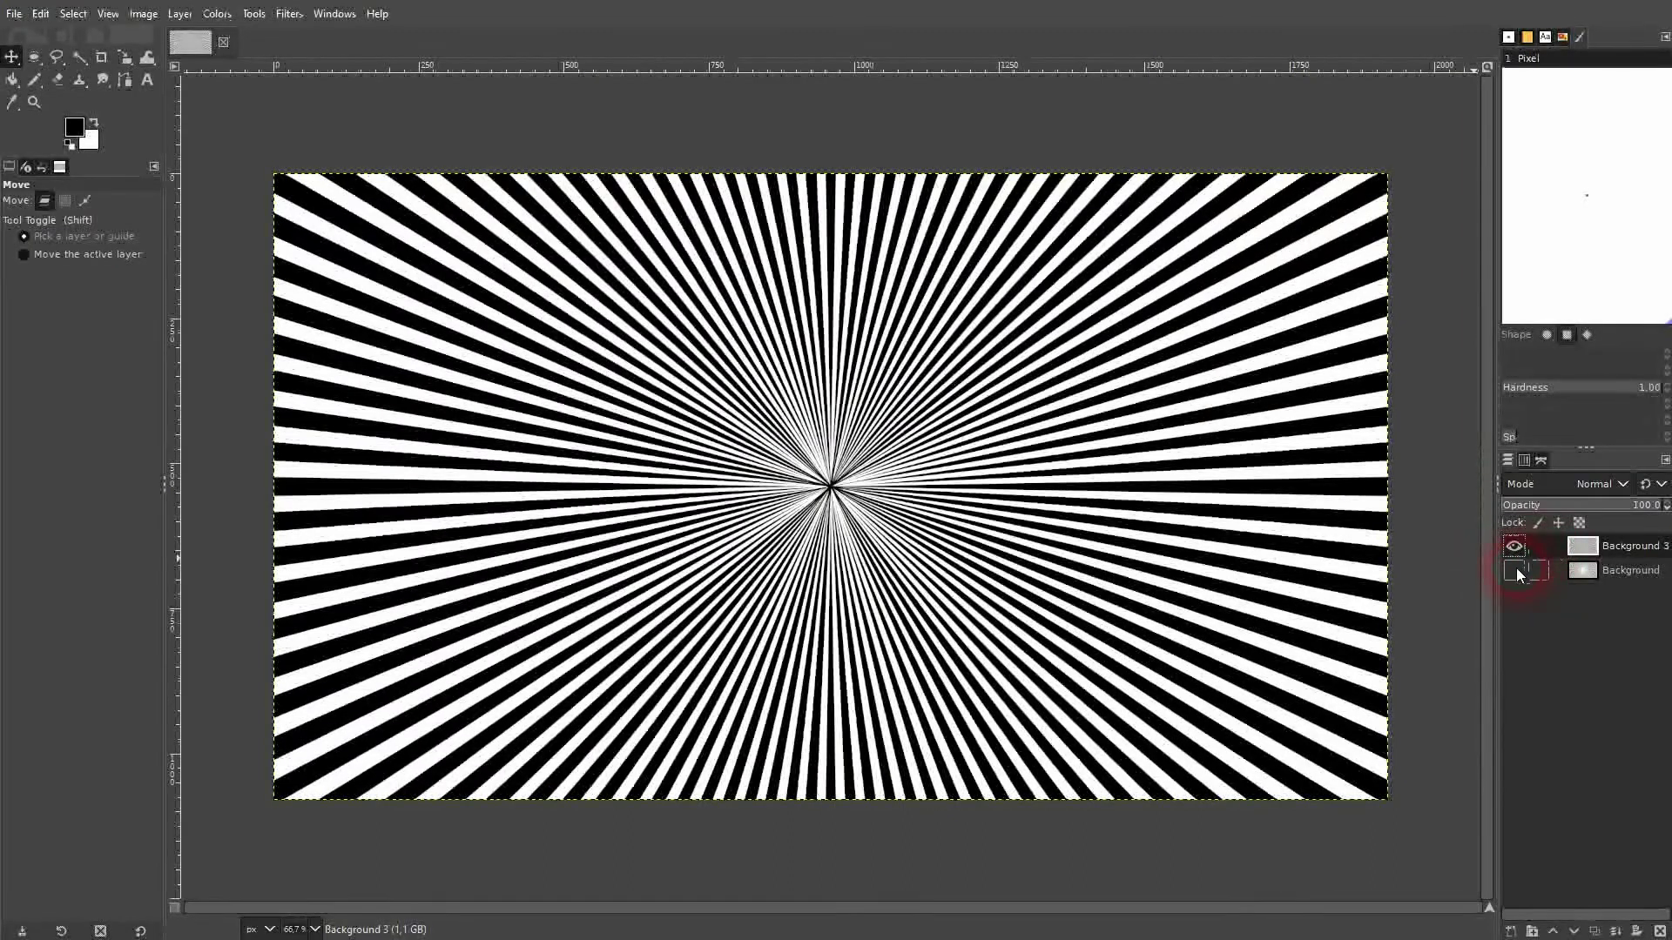
pyautogui.click(1515, 570)
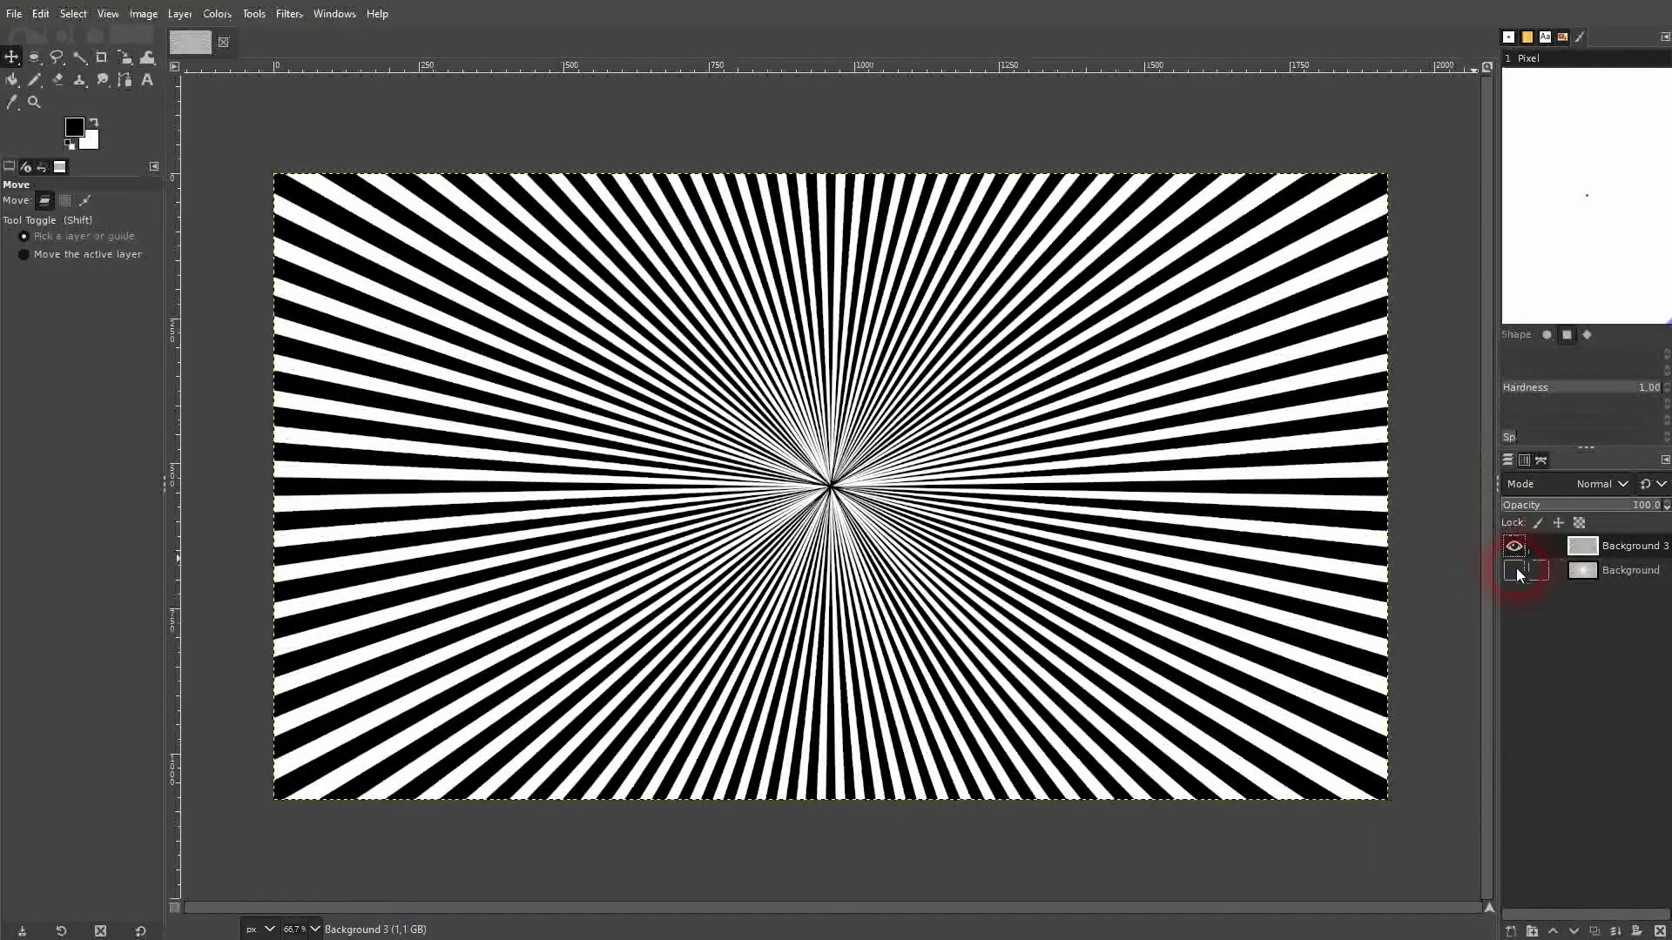
# Step: Add a white-filled layer named Background 4 on top
pyautogui.click(1511, 931)
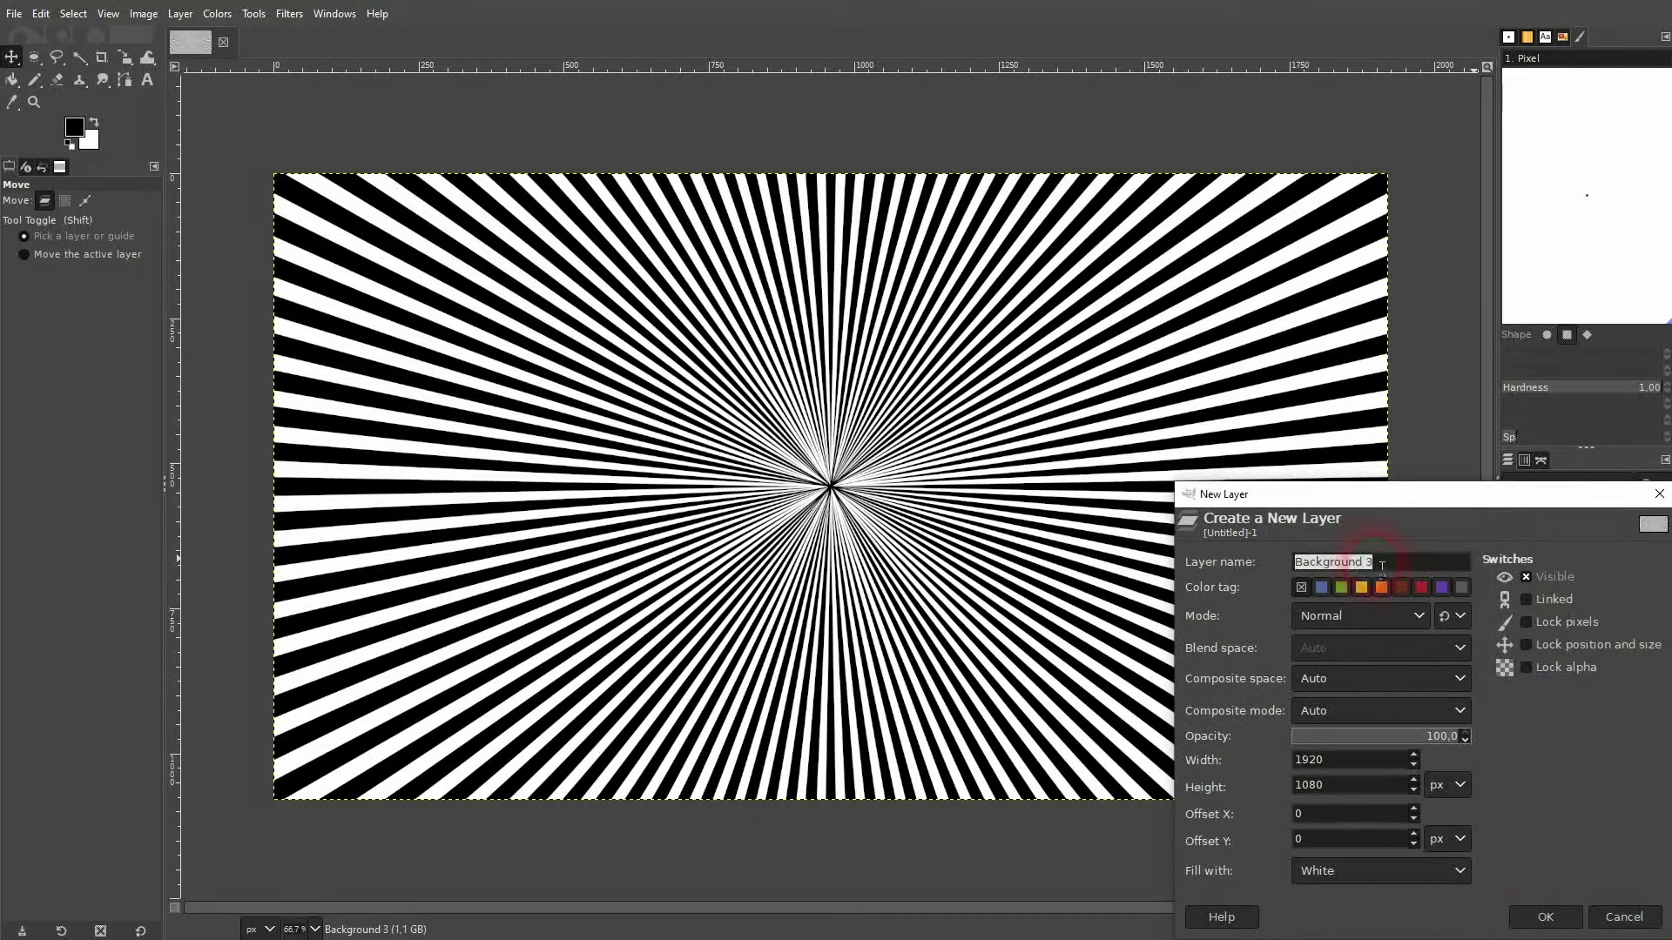
pyautogui.click(1390, 562)
pyautogui.click(1560, 923)
pyautogui.click(1256, 437)
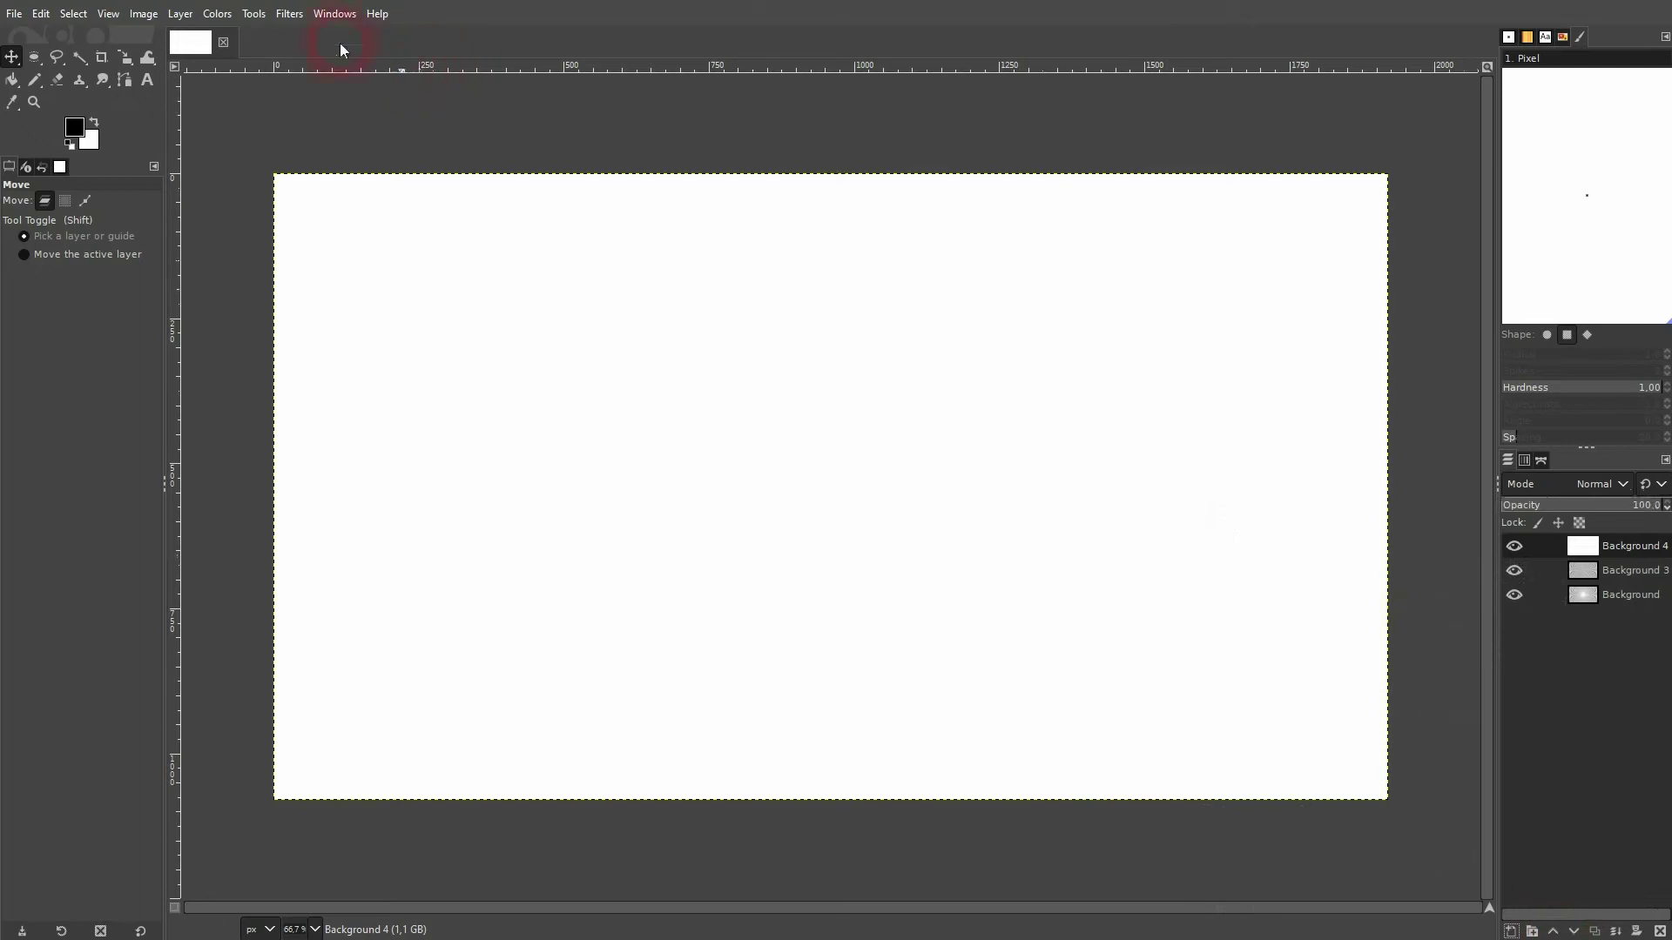
# Step: Render Line Nova on Background 4 with offset radius 10 and randomness 10
pyautogui.click(296, 15)
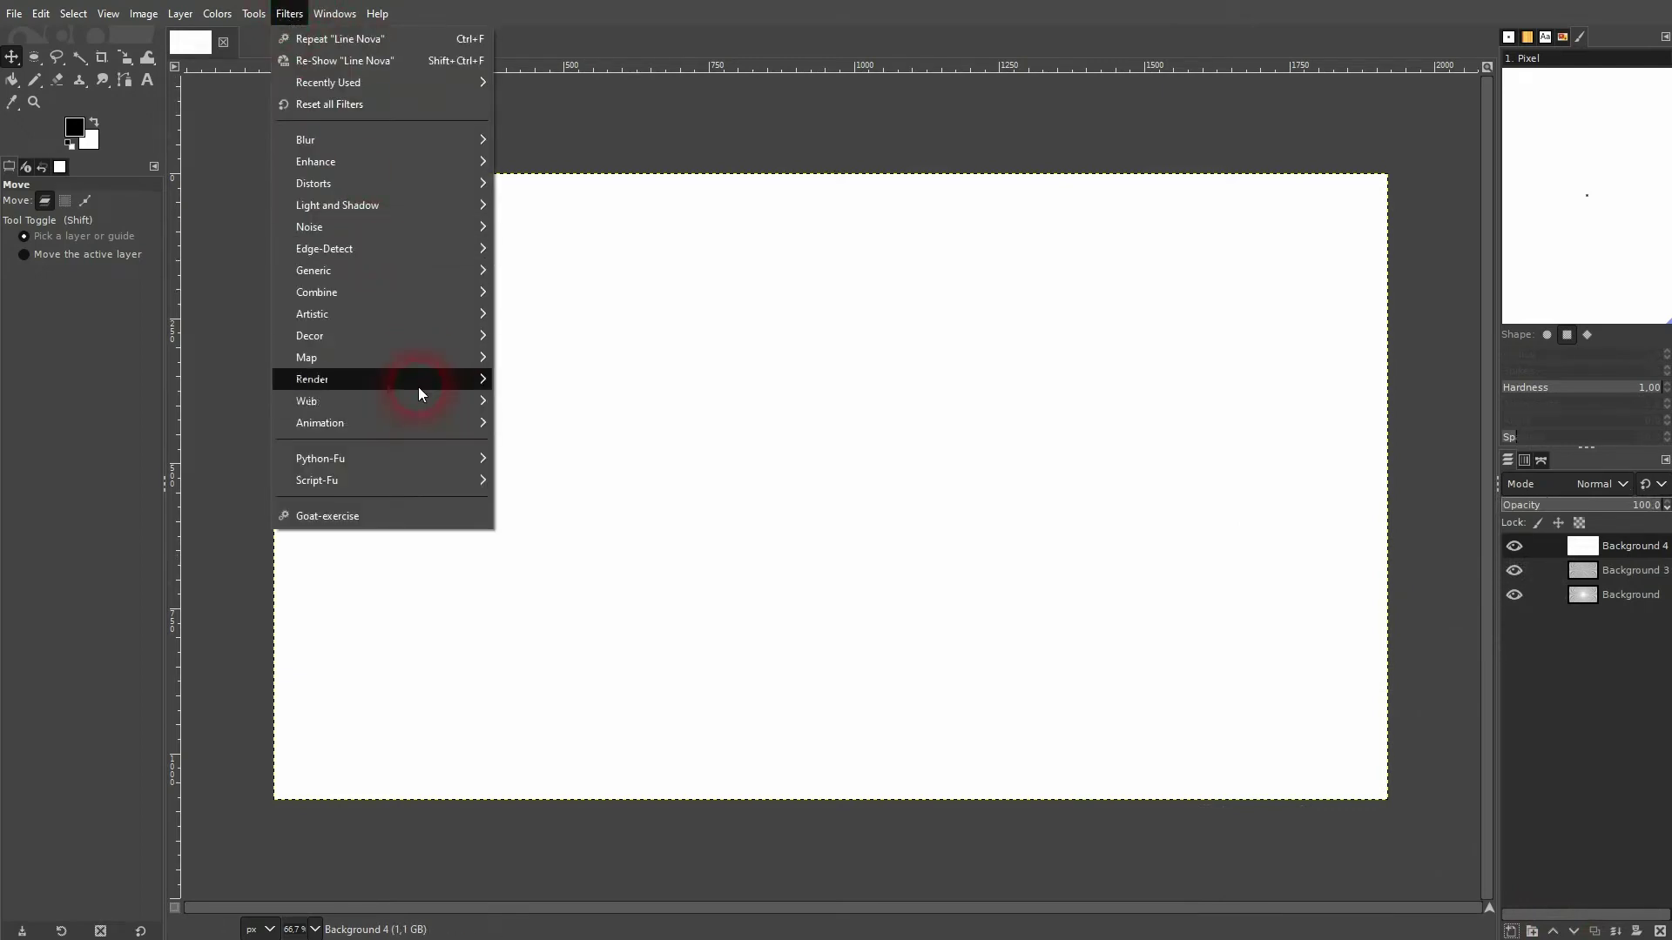
pyautogui.moveTo(418, 387)
pyautogui.click(578, 549)
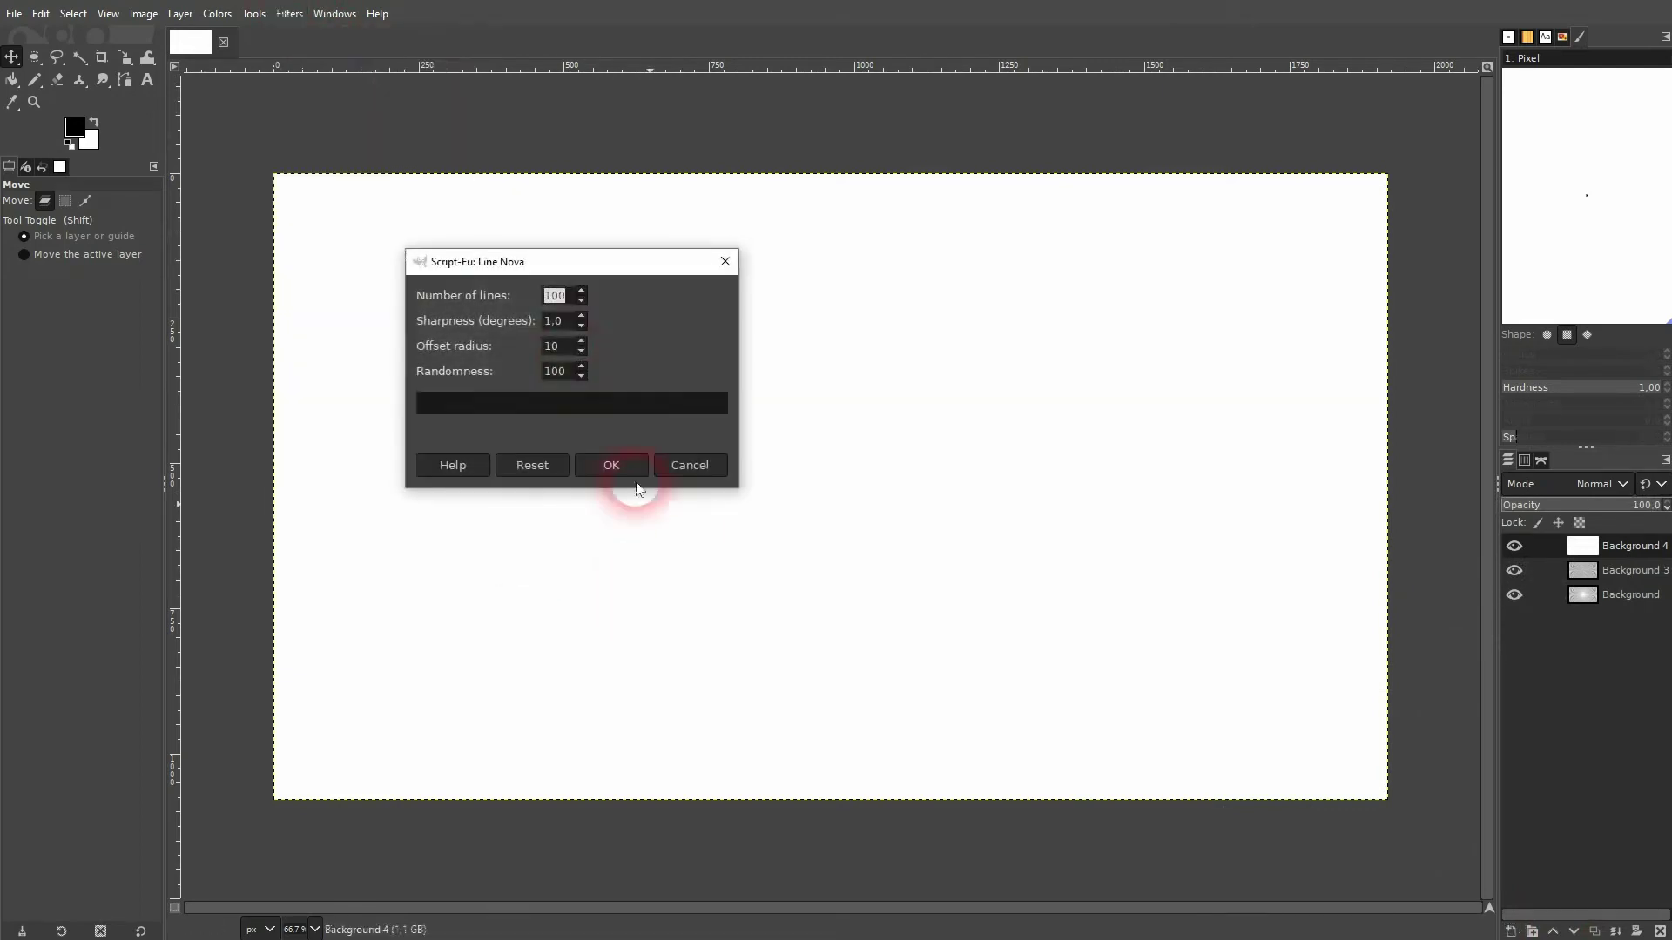
pyautogui.click(561, 361)
pyautogui.write('10')
pyautogui.click(625, 462)
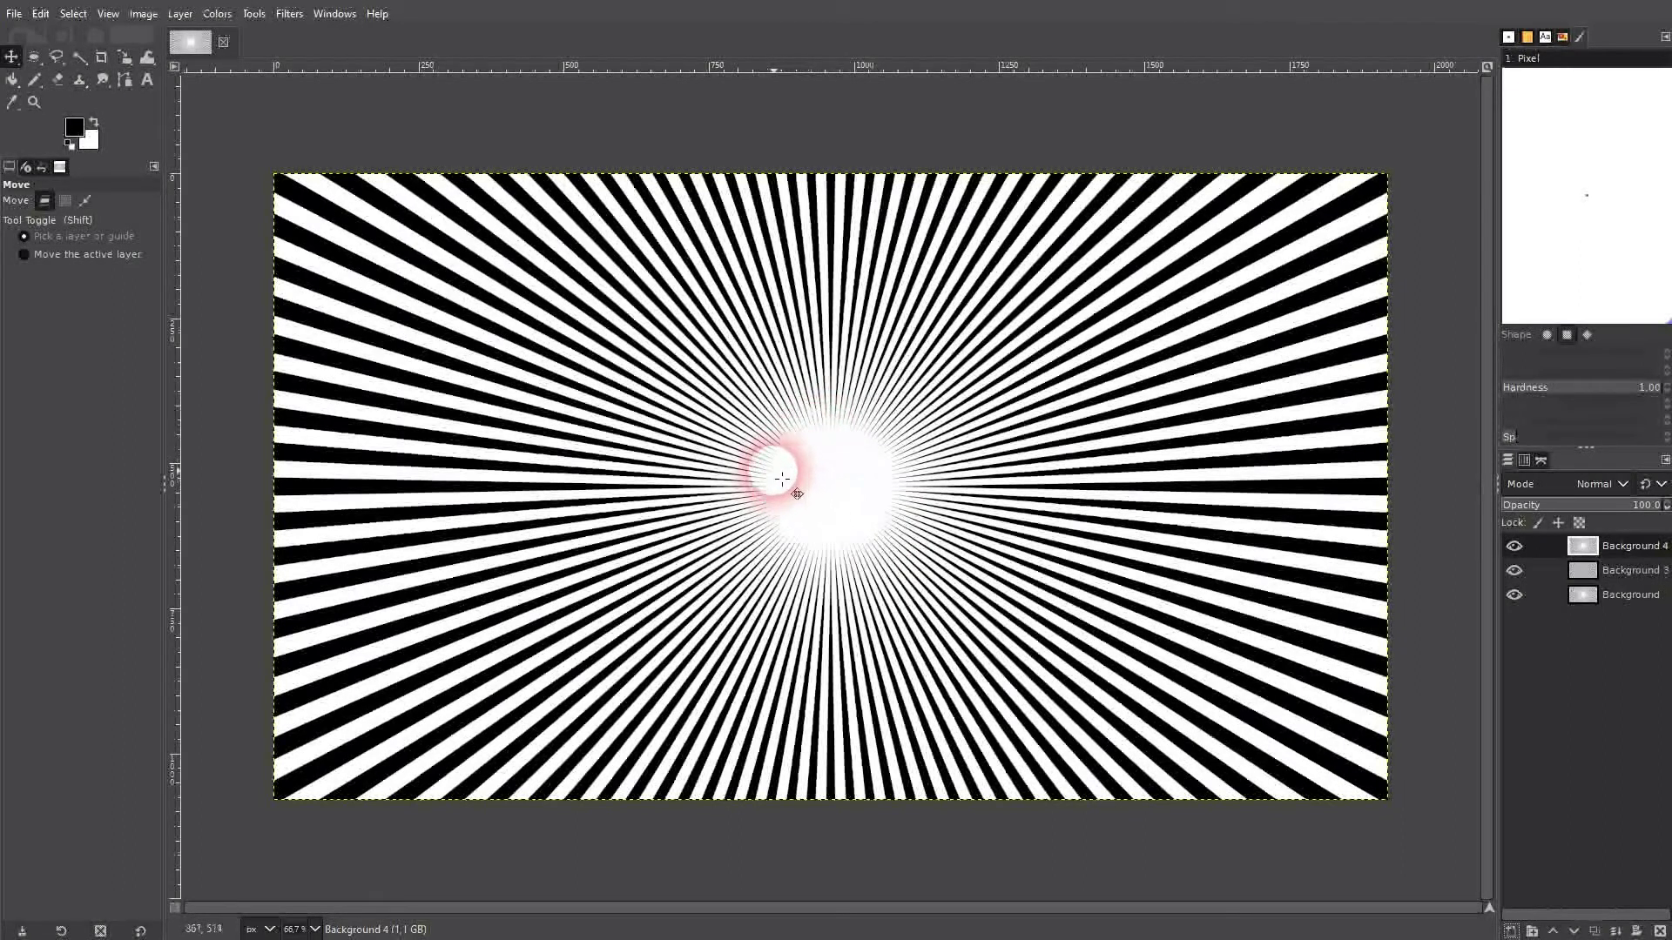
# Step: Hide Background 3, toggling Background 4 off and on to compare the layers
pyautogui.click(1514, 546)
pyautogui.click(1514, 570)
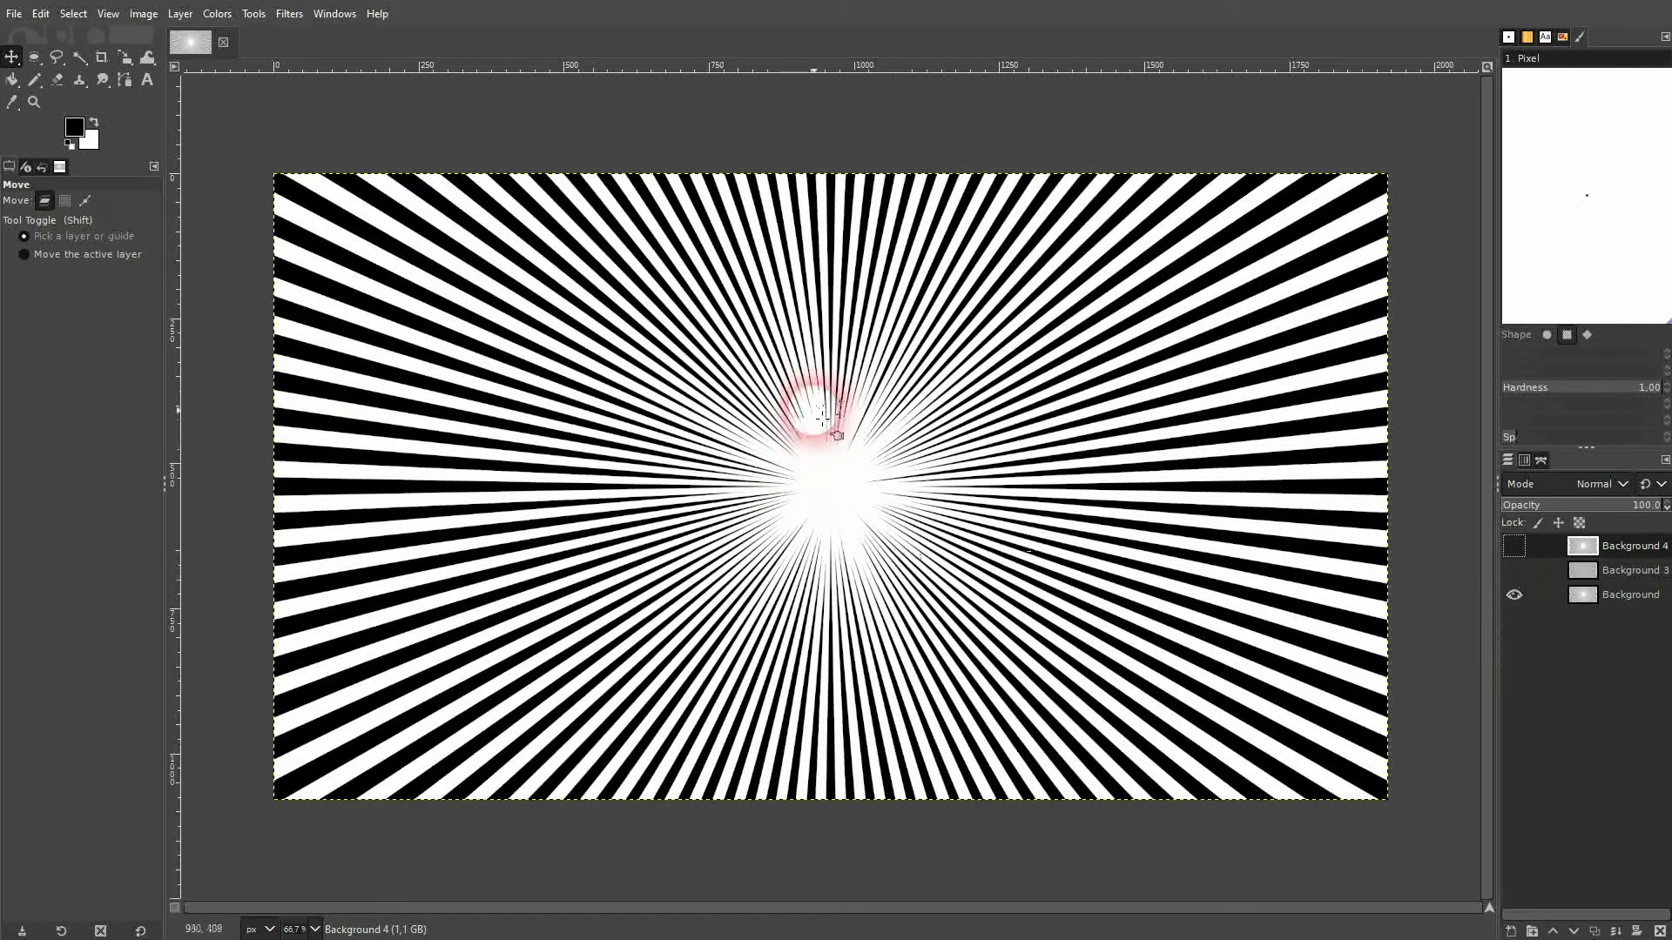
pyautogui.click(1513, 546)
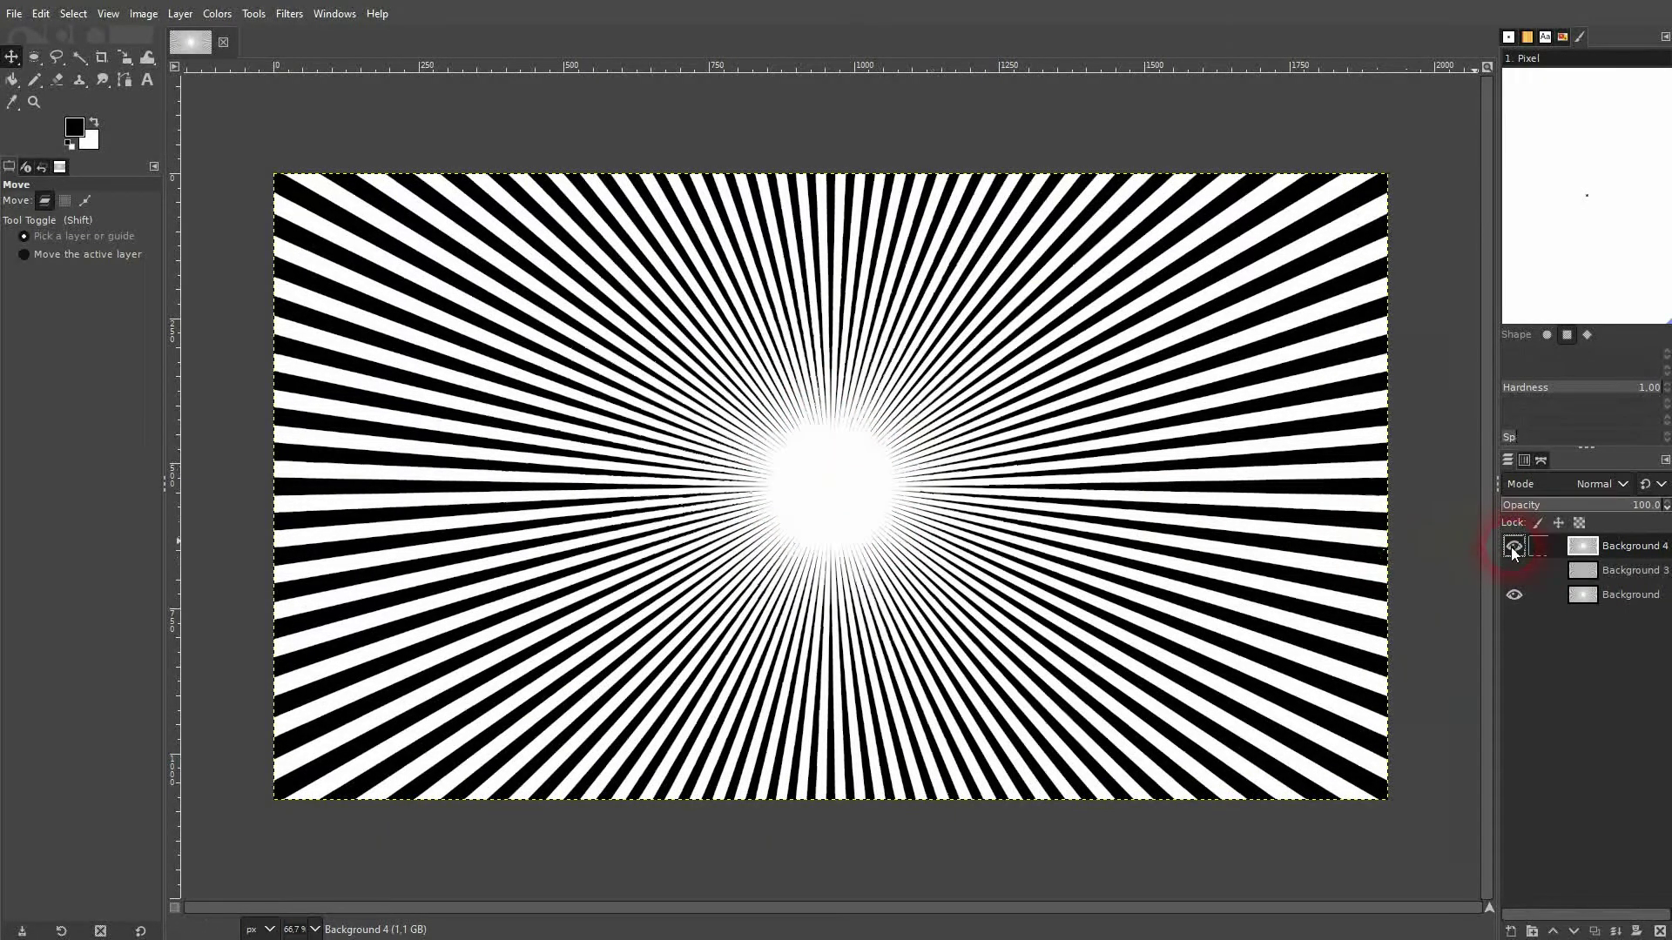
pyautogui.click(1513, 546)
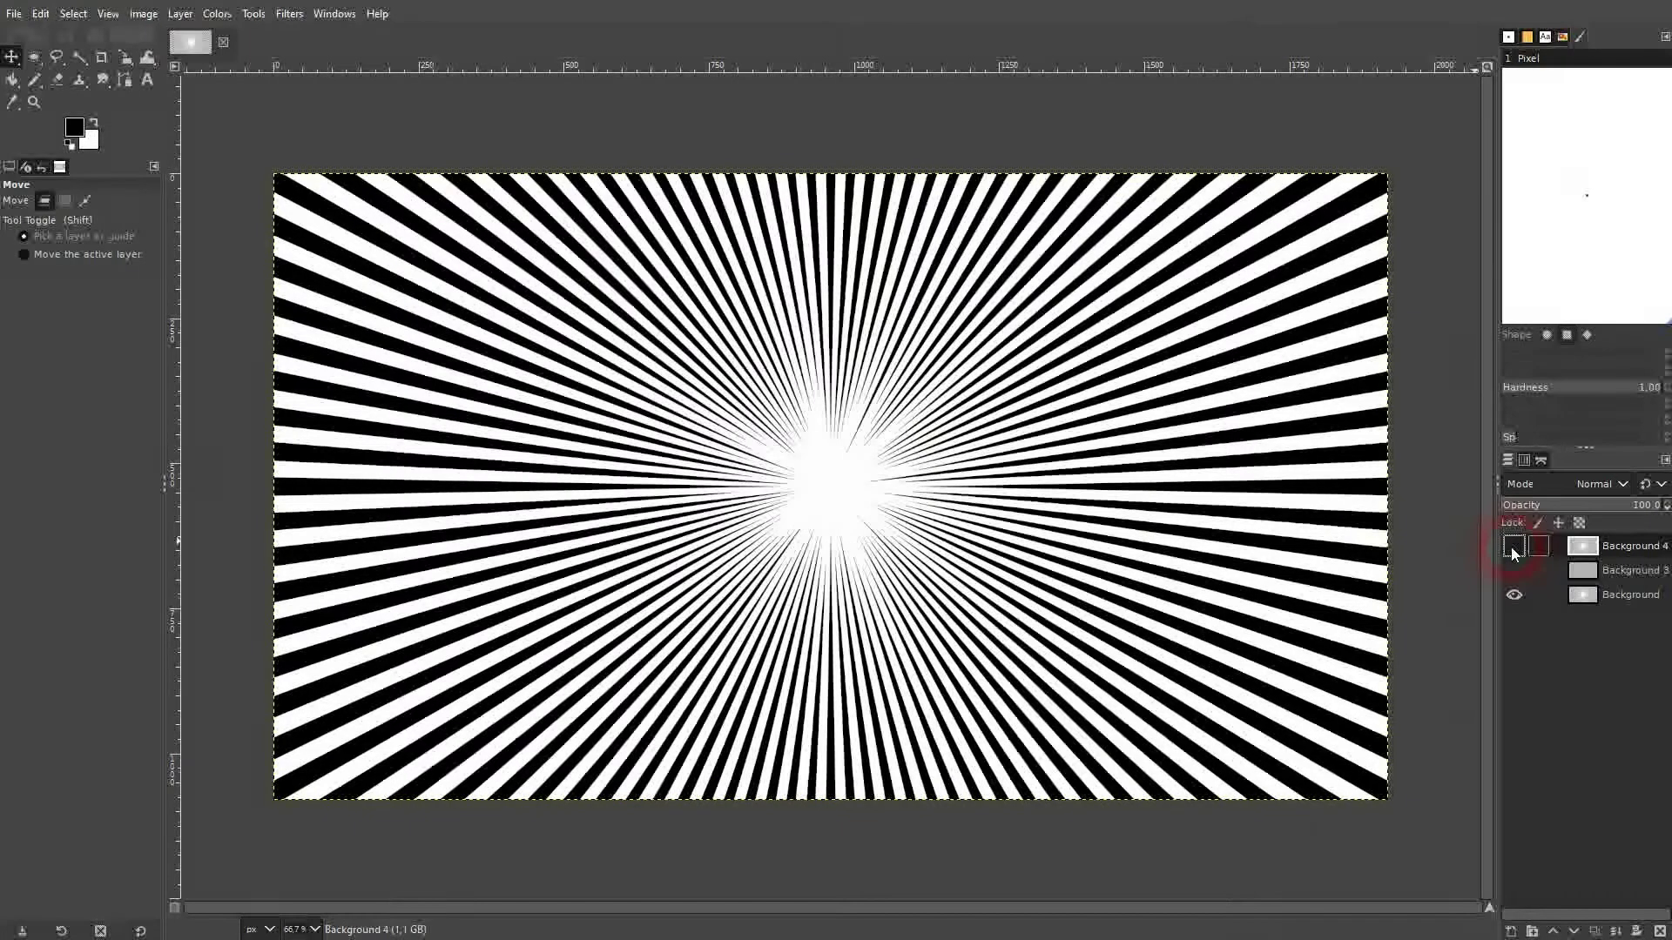
pyautogui.click(1513, 547)
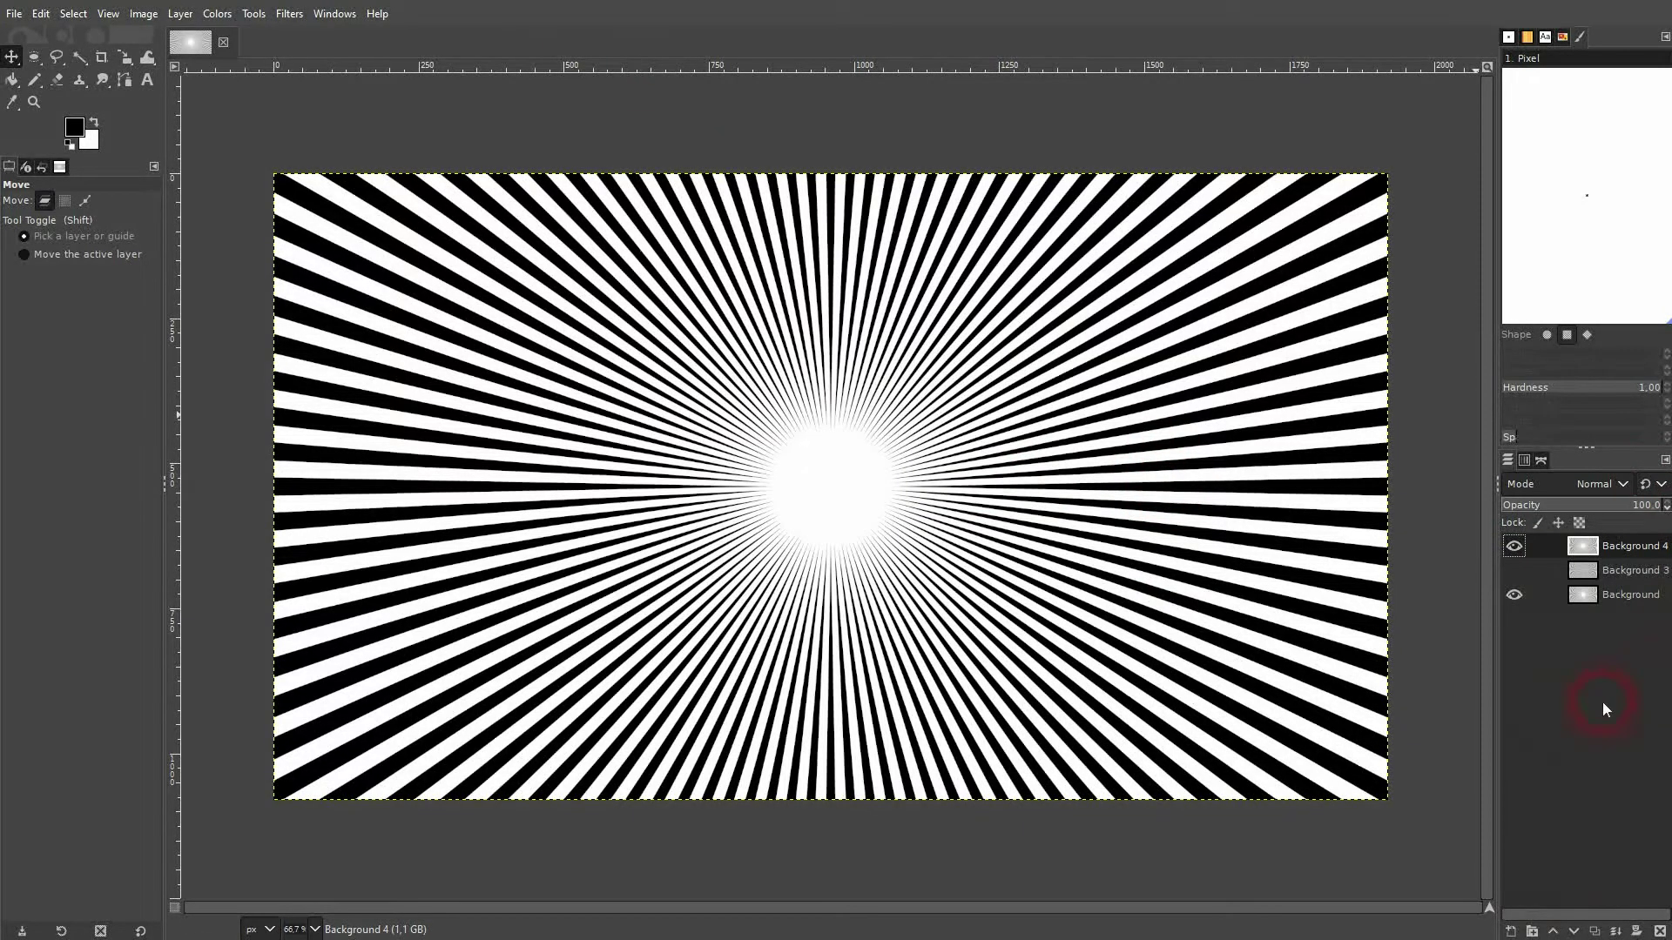
# Step: Add a new white-filled layer named Background 5
pyautogui.click(1511, 930)
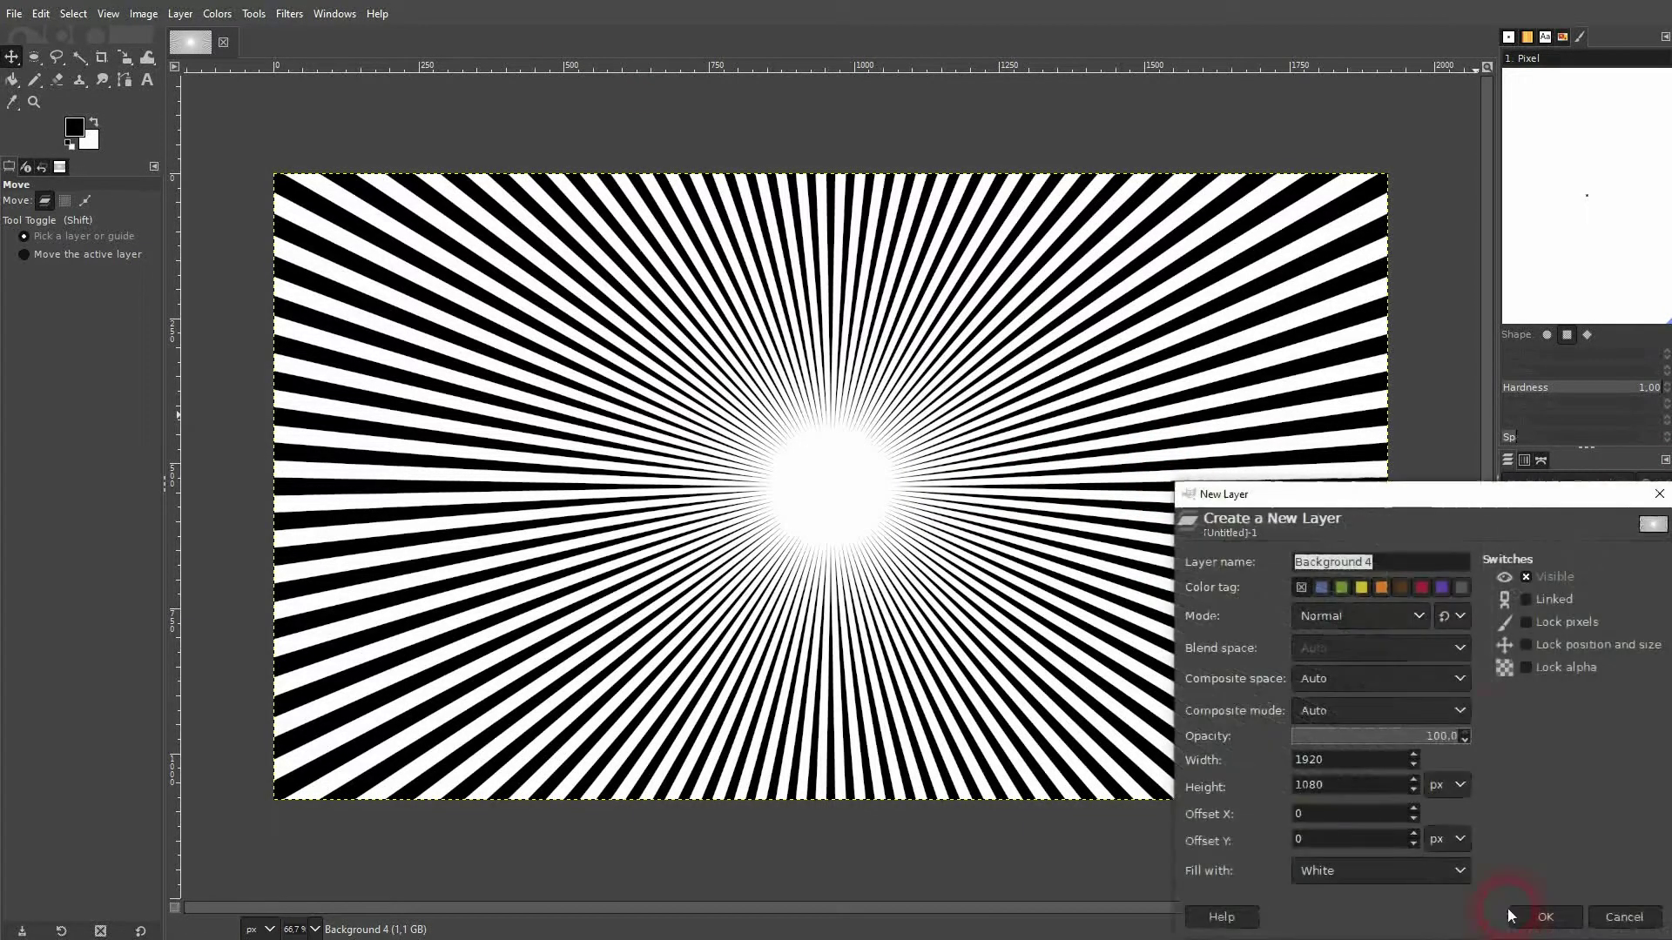
pyautogui.click(1466, 728)
pyautogui.click(1386, 559)
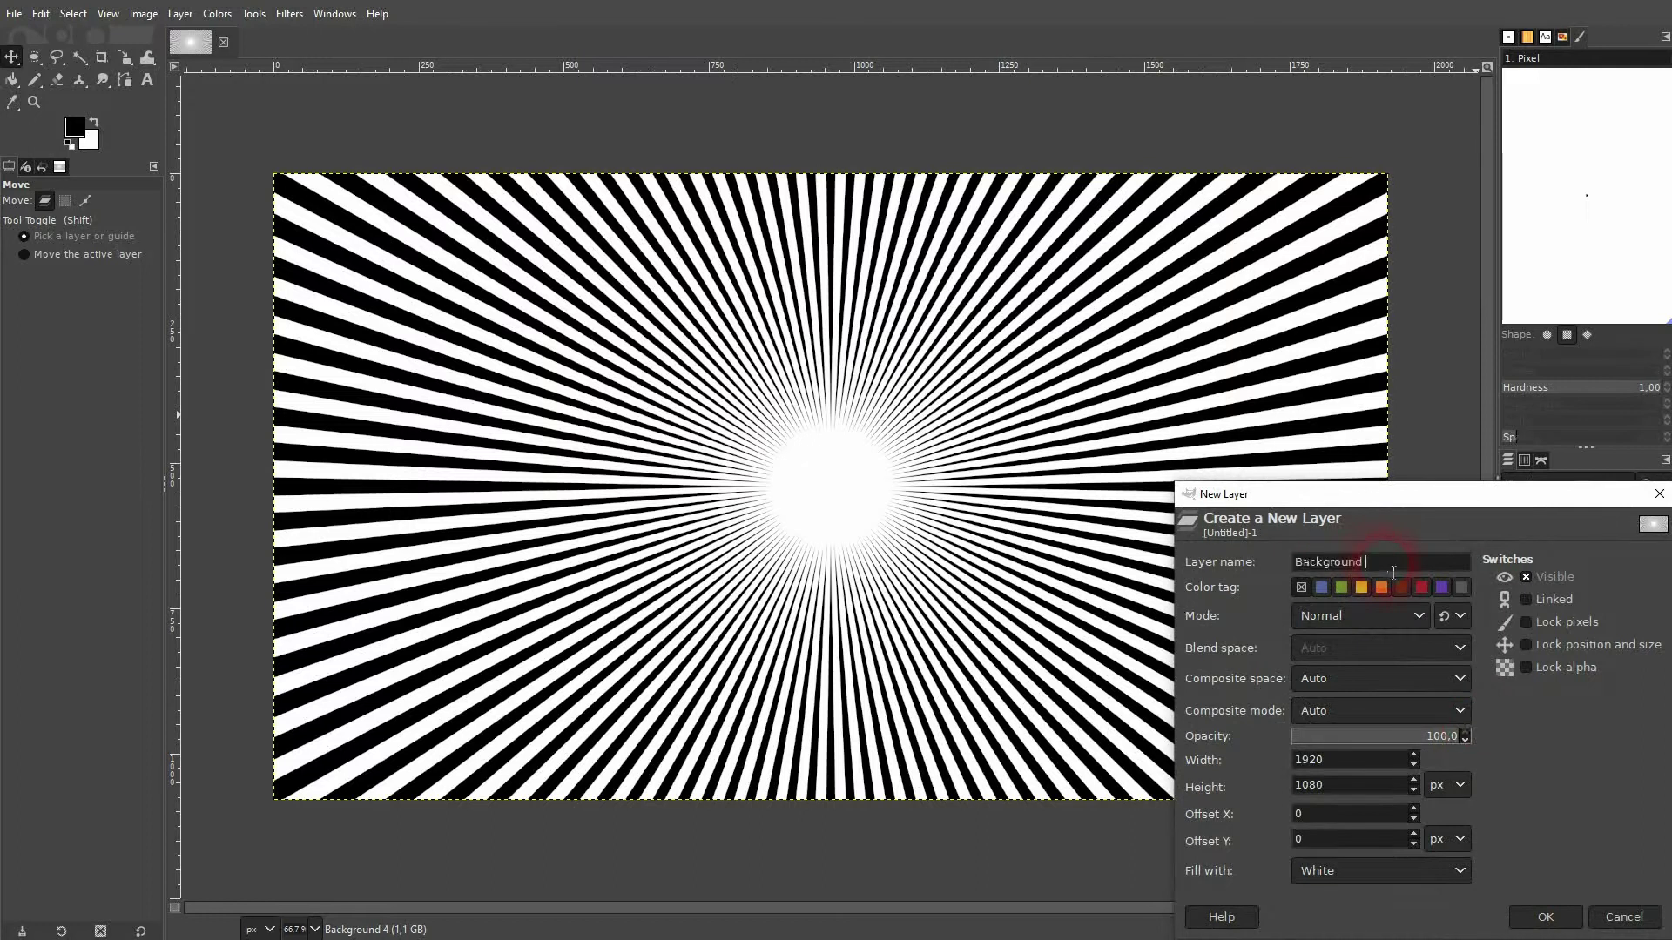
pyautogui.click(1564, 924)
# Step: Render Line Nova on Background 5 with 200 lines, offset radius 100, randomness 10
pyautogui.click(288, 14)
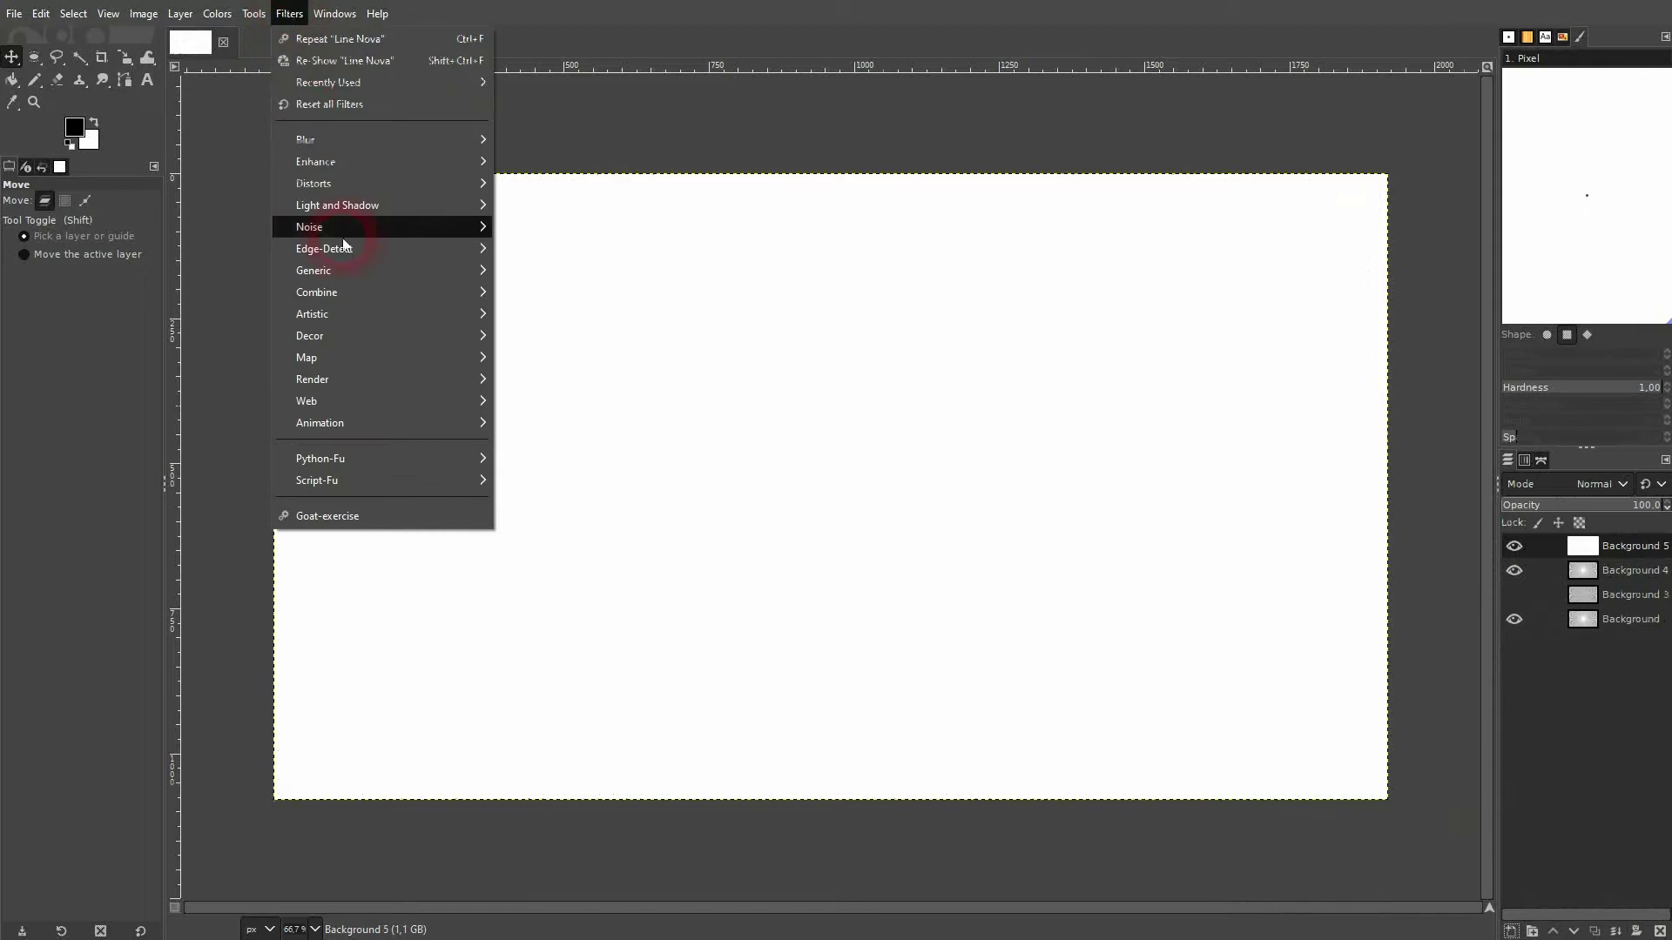
pyautogui.moveTo(416, 389)
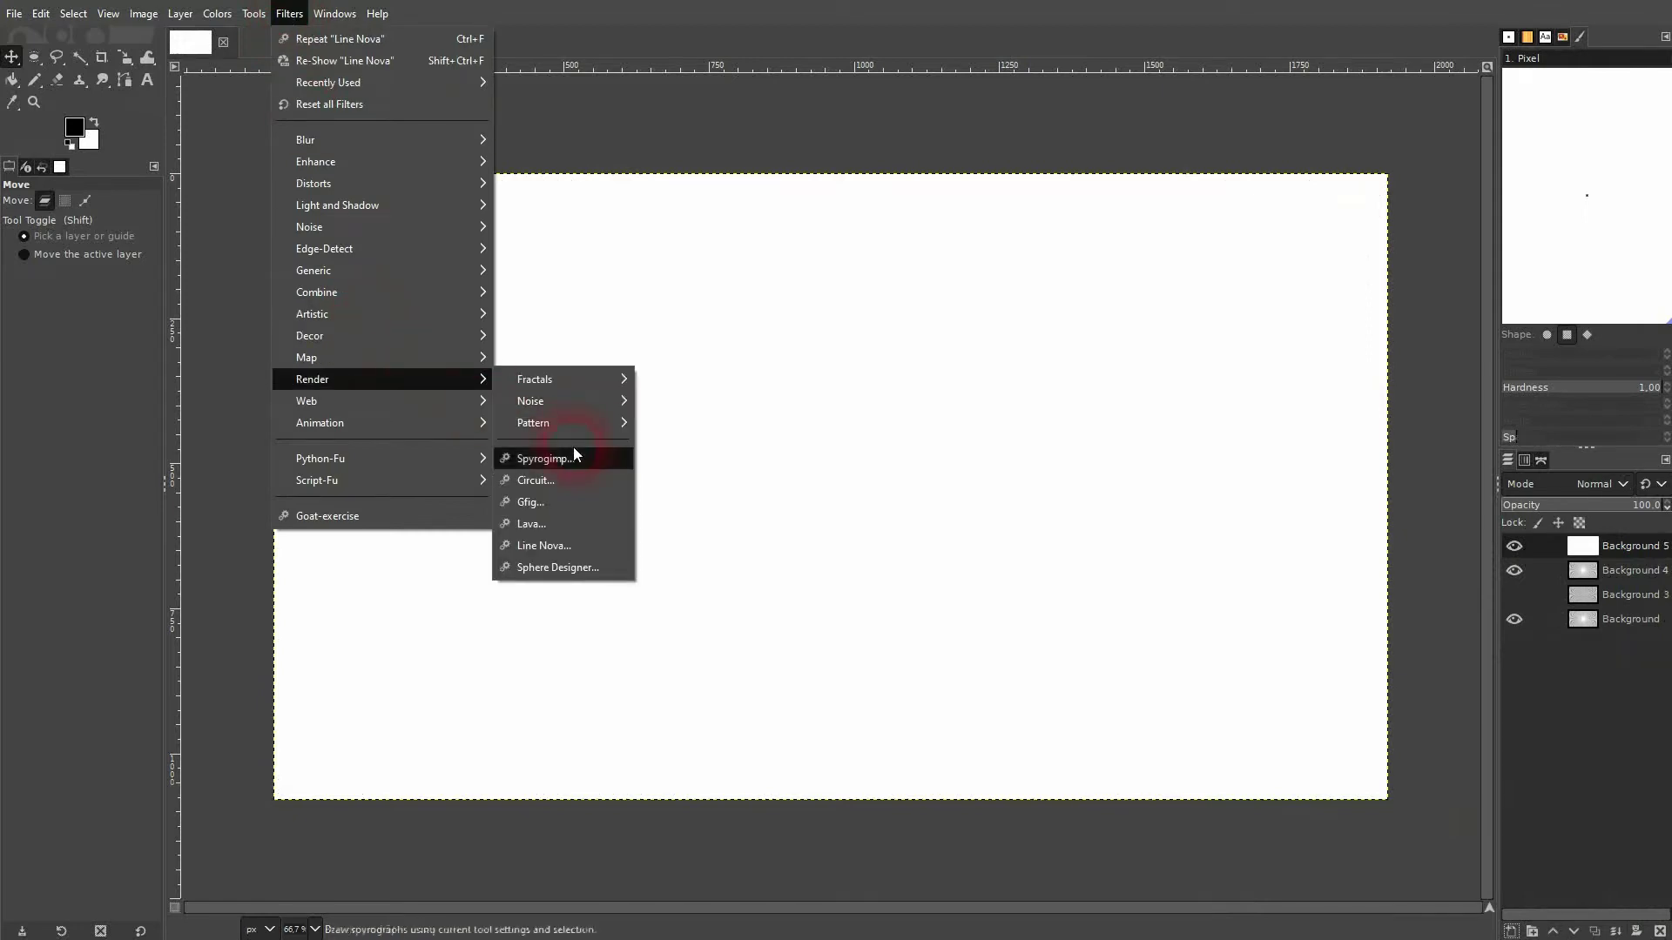
pyautogui.click(573, 545)
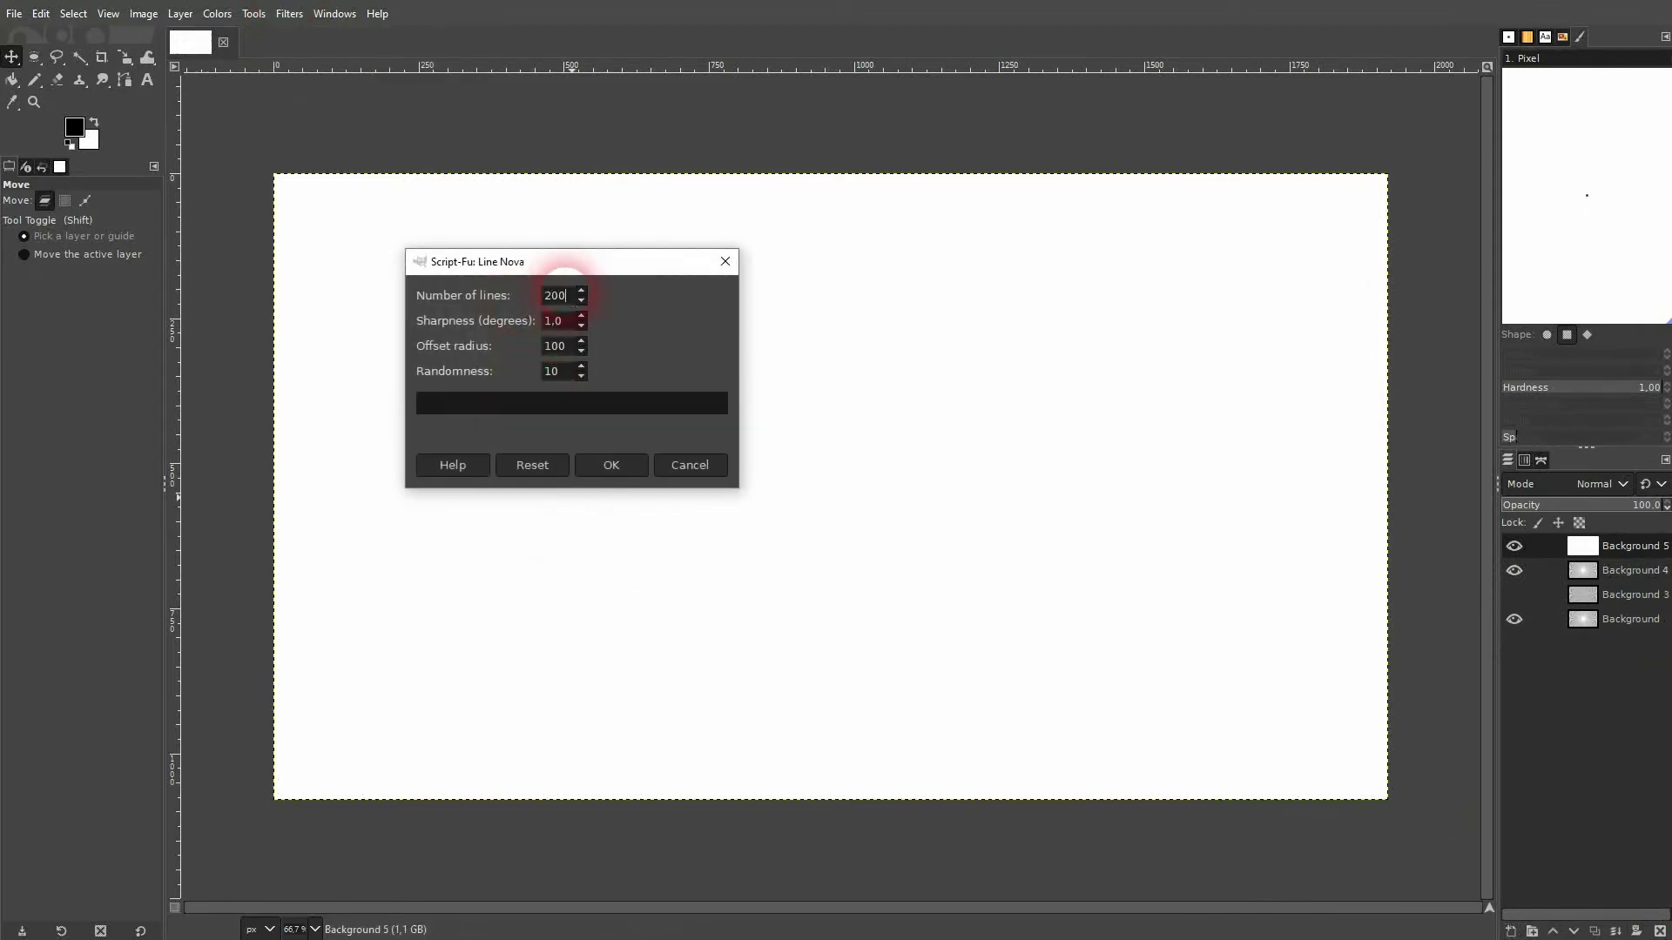
pyautogui.click(616, 466)
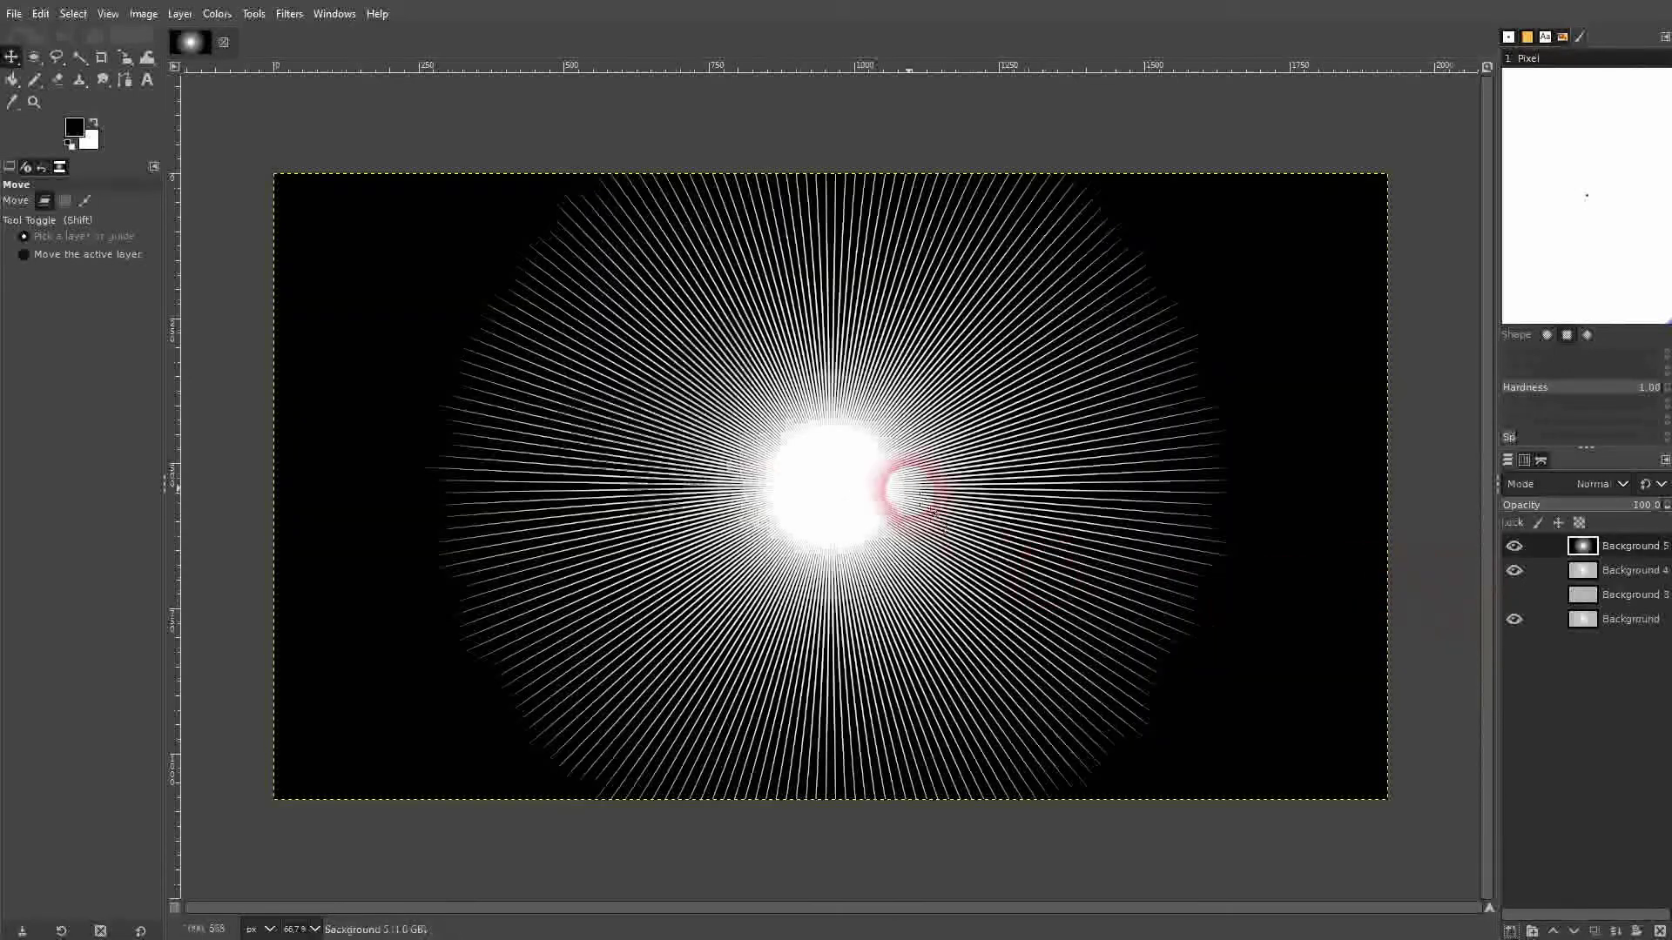
pyautogui.moveTo(921, 494); pyautogui.dragTo(834, 508)
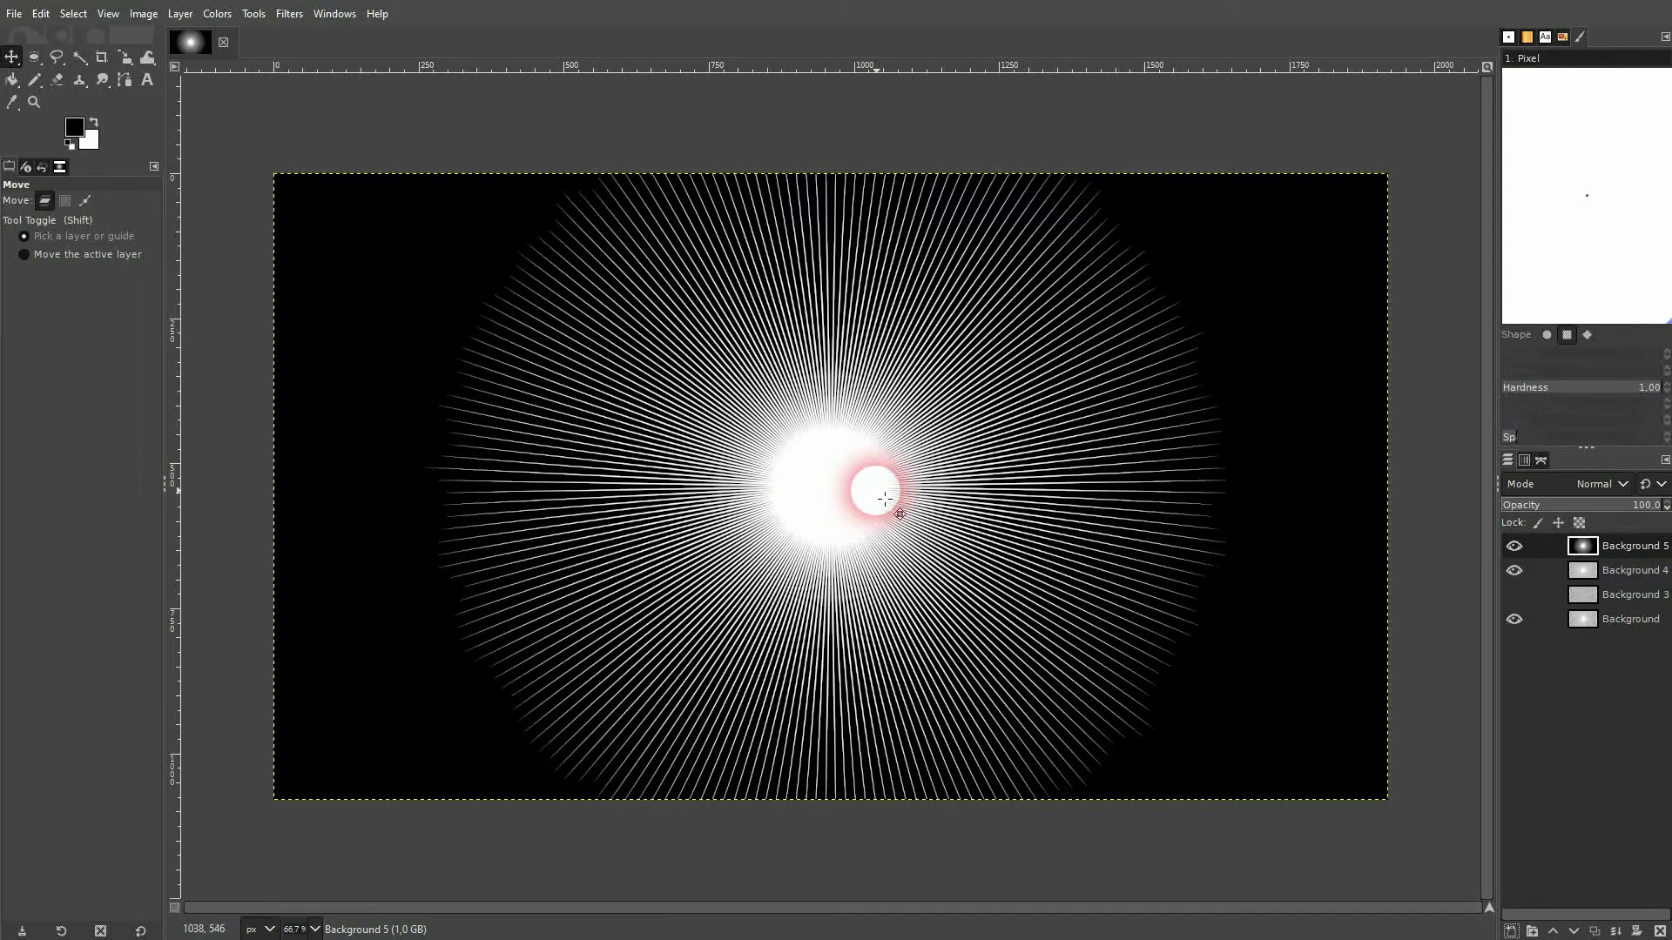
pyautogui.moveTo(885, 499); pyautogui.dragTo(625, 456)
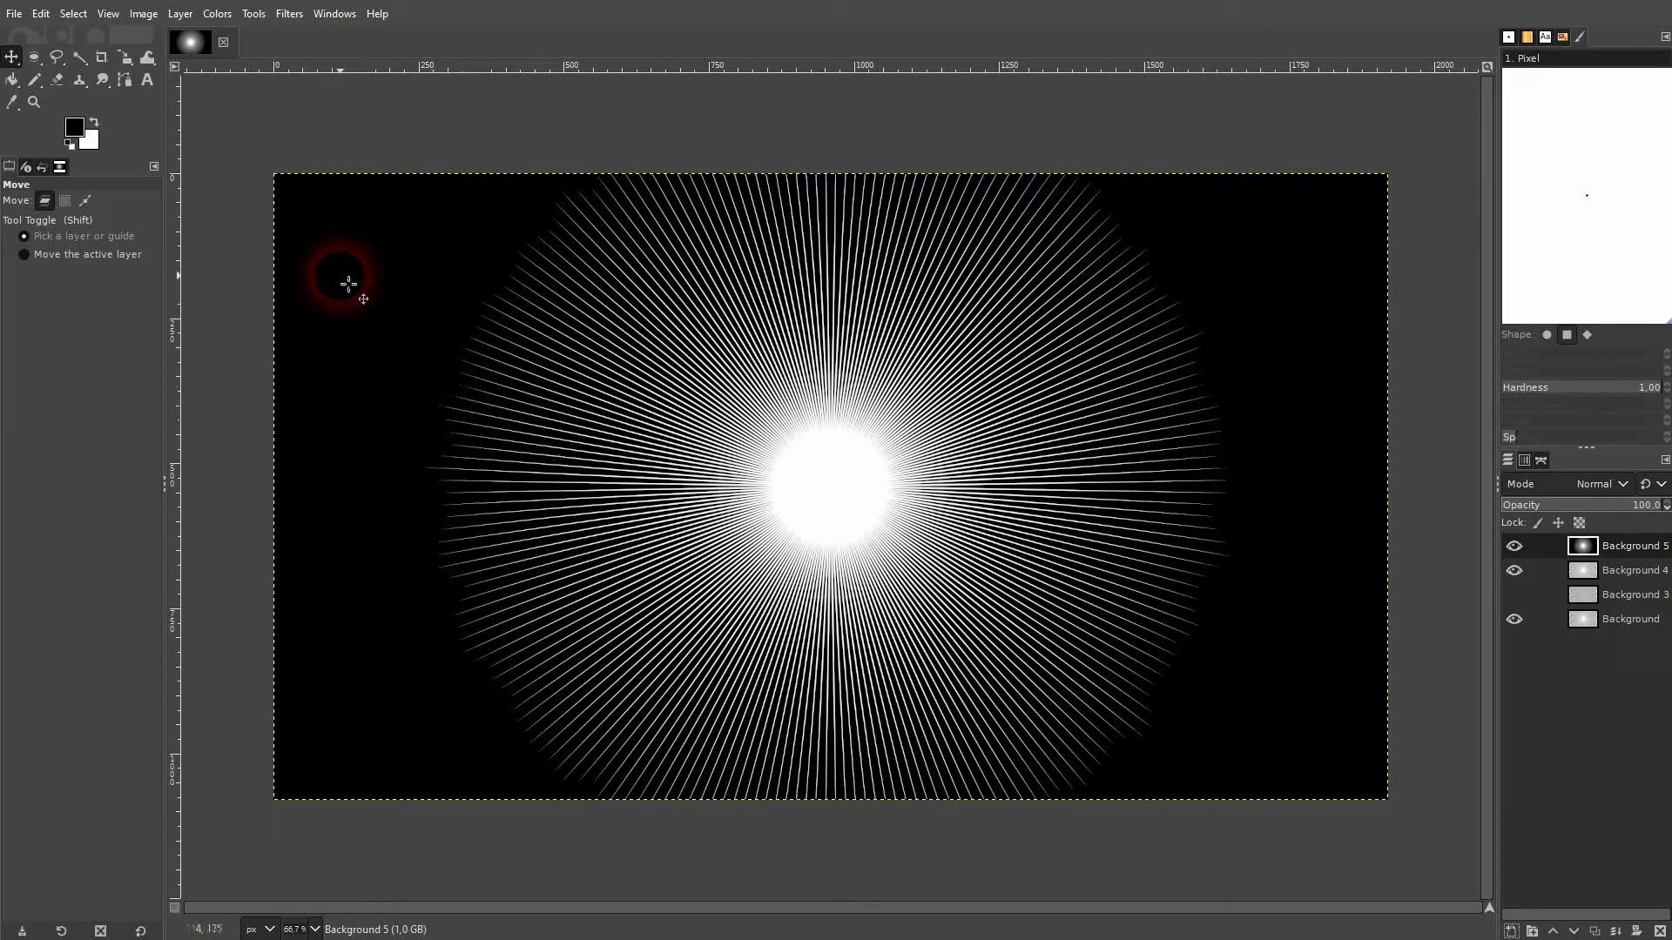
# Step: Scale the Background 5 layer up to 3063 × 1723 pixels and zoom the view out
pyautogui.click(126, 59)
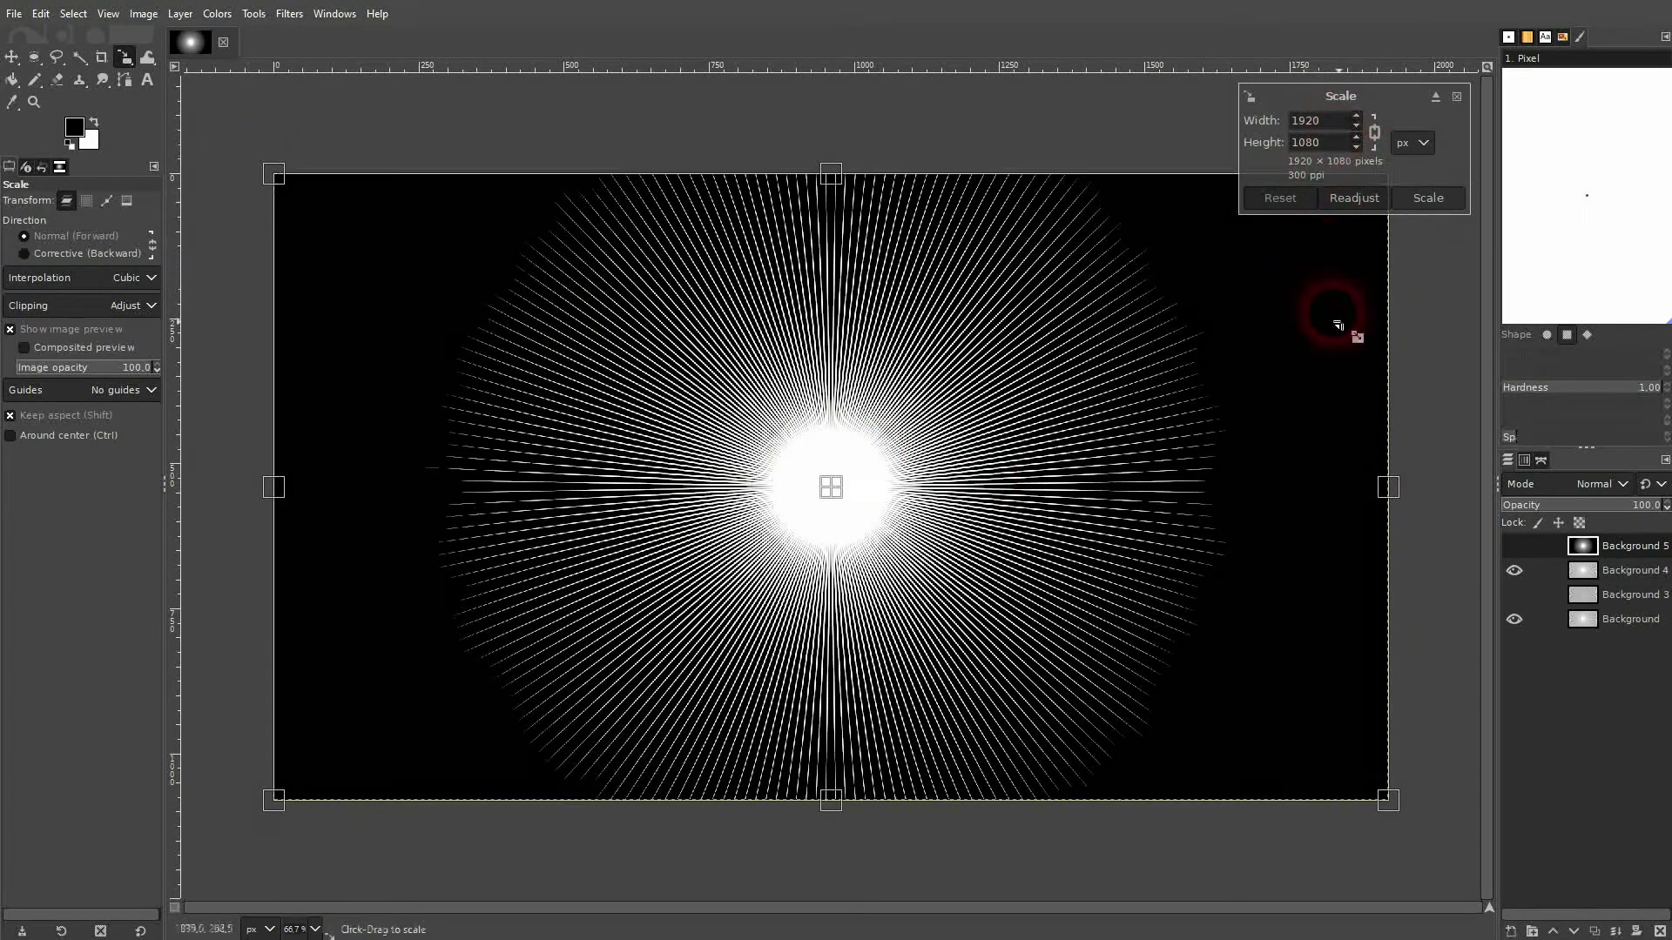
pyautogui.moveTo(1388, 486); pyautogui.dragTo(1469, 487)
pyautogui.click(277, 487)
pyautogui.moveTo(276, 488); pyautogui.dragTo(1409, 342)
pyautogui.press('-')
pyautogui.press('-')
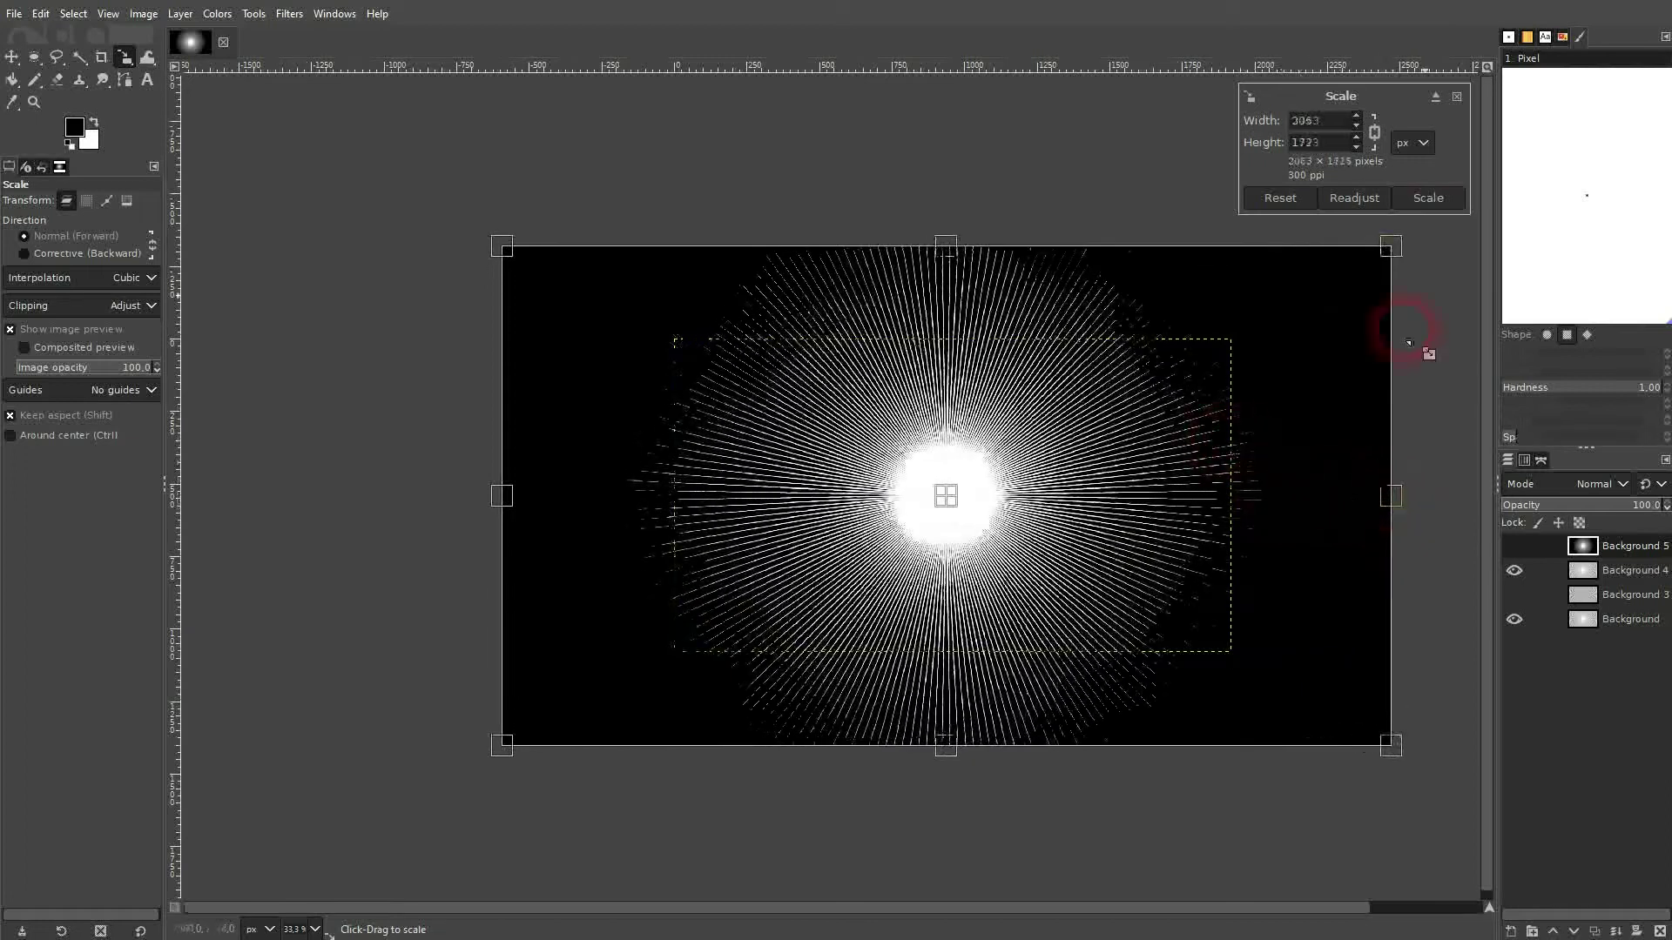
pyautogui.click(1428, 198)
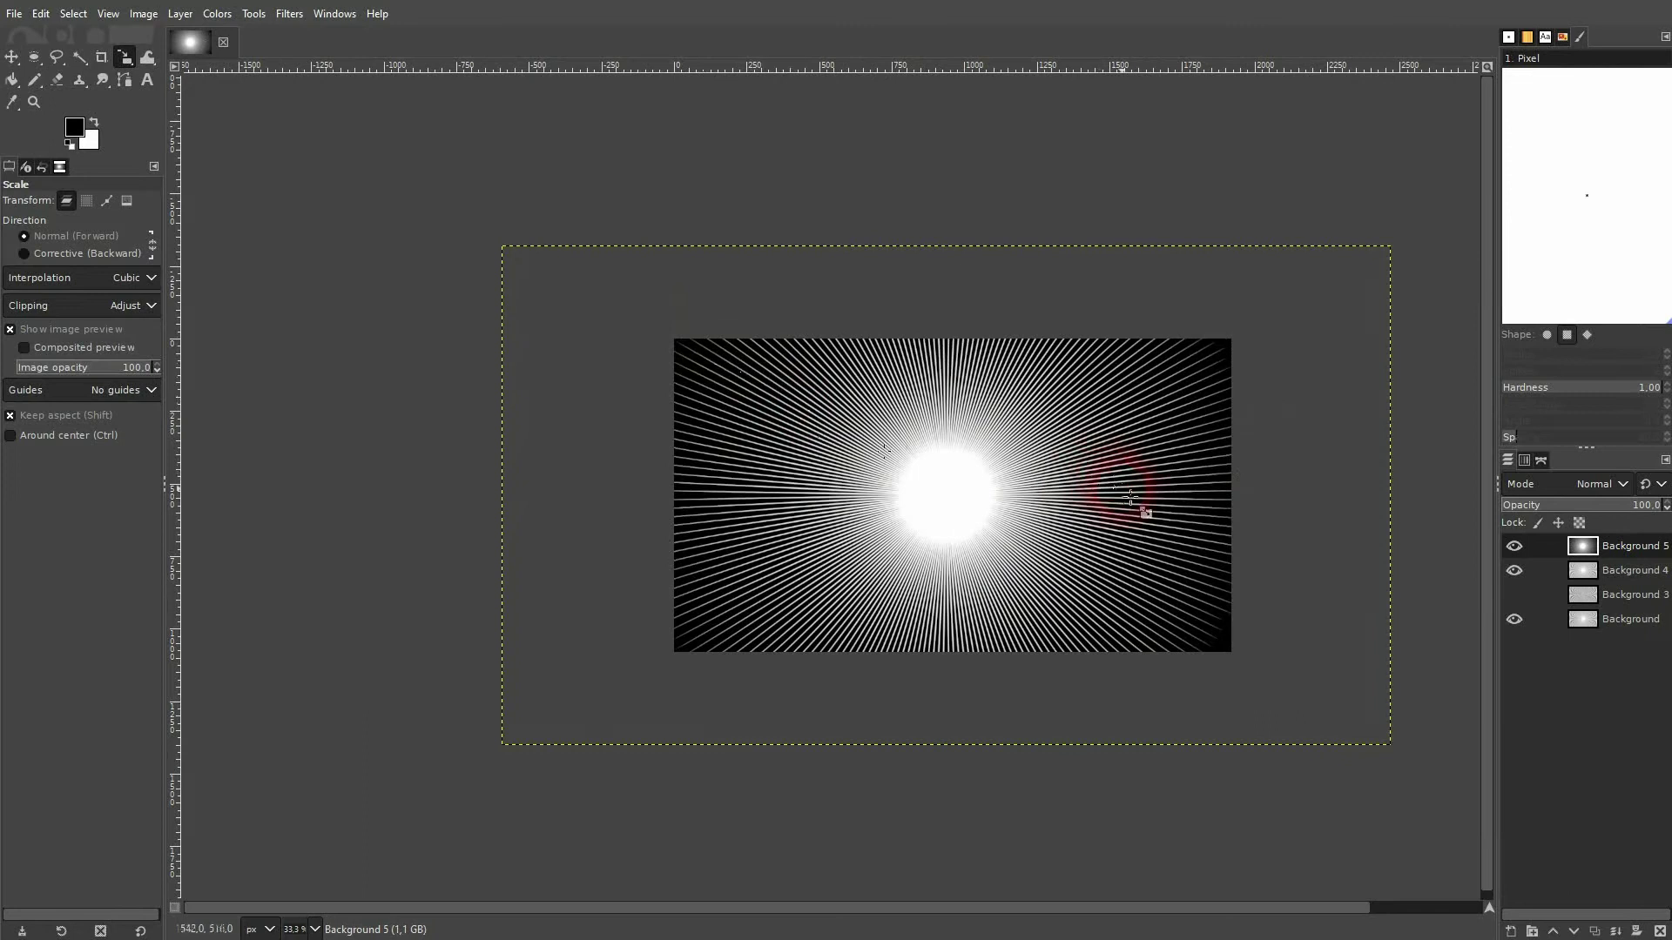
pyautogui.scroll(1, 1121, 488)
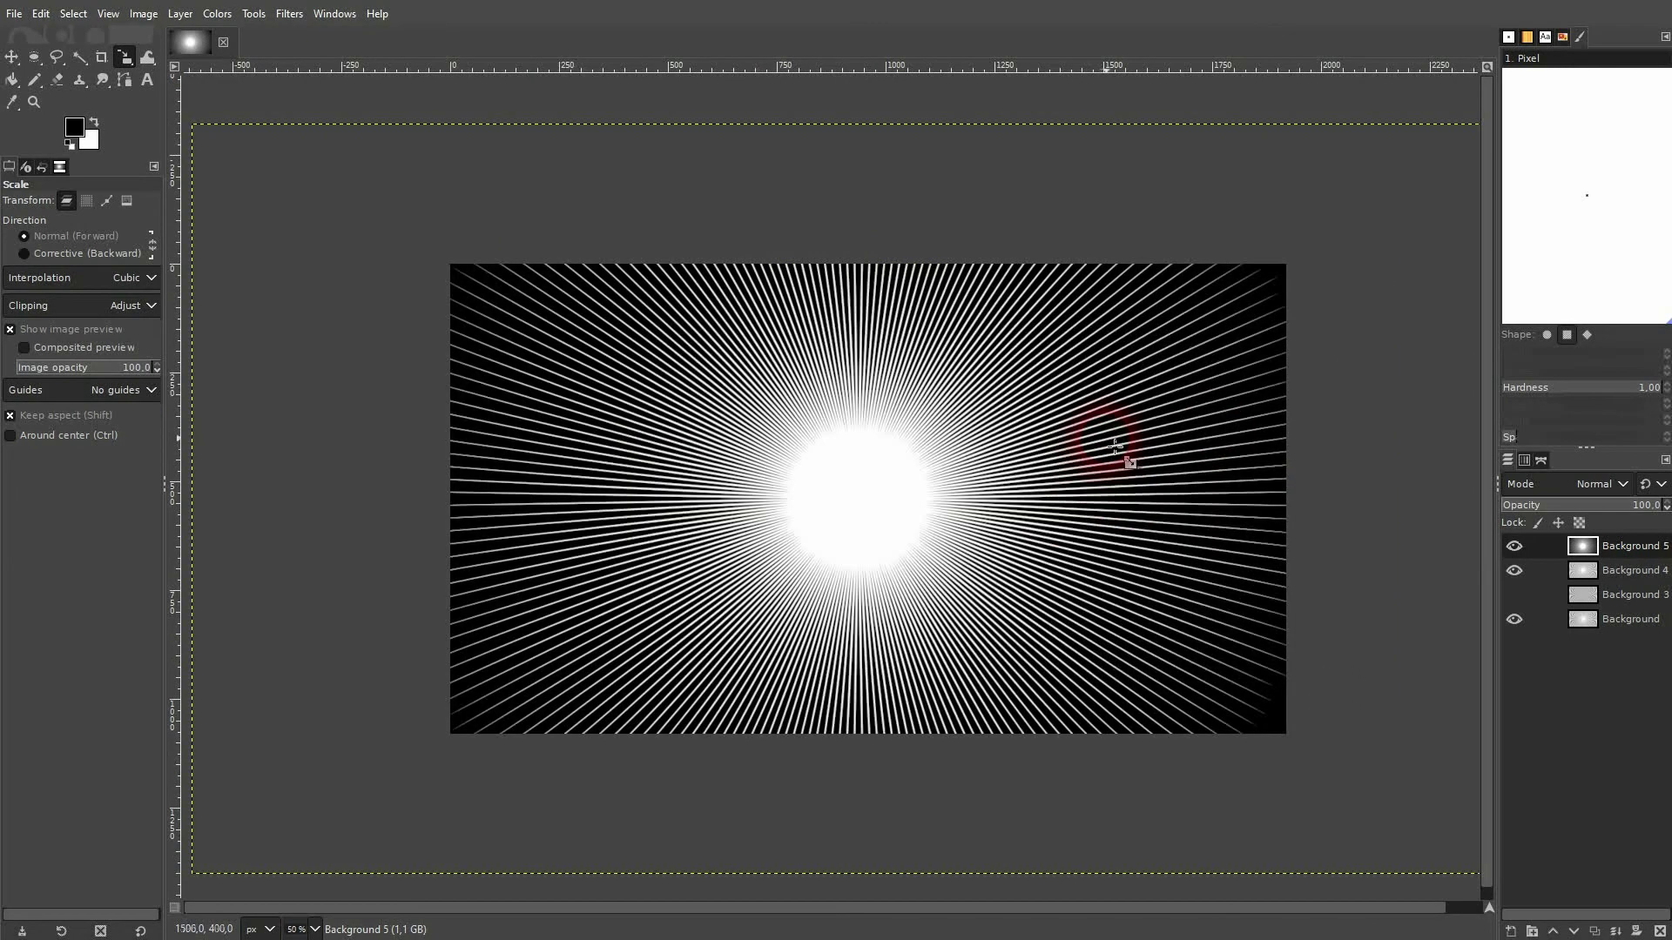